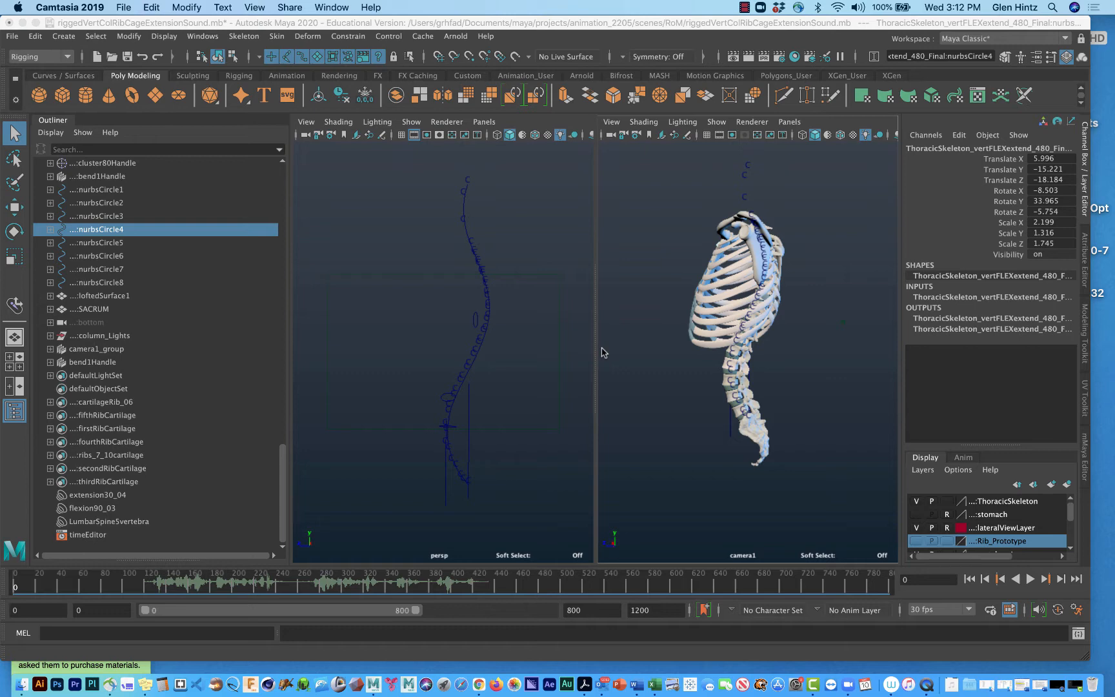
Step: Turn on the display of joints in the persp view, framing the lower part of the spine rig
scroll(615, 399, up, 5)
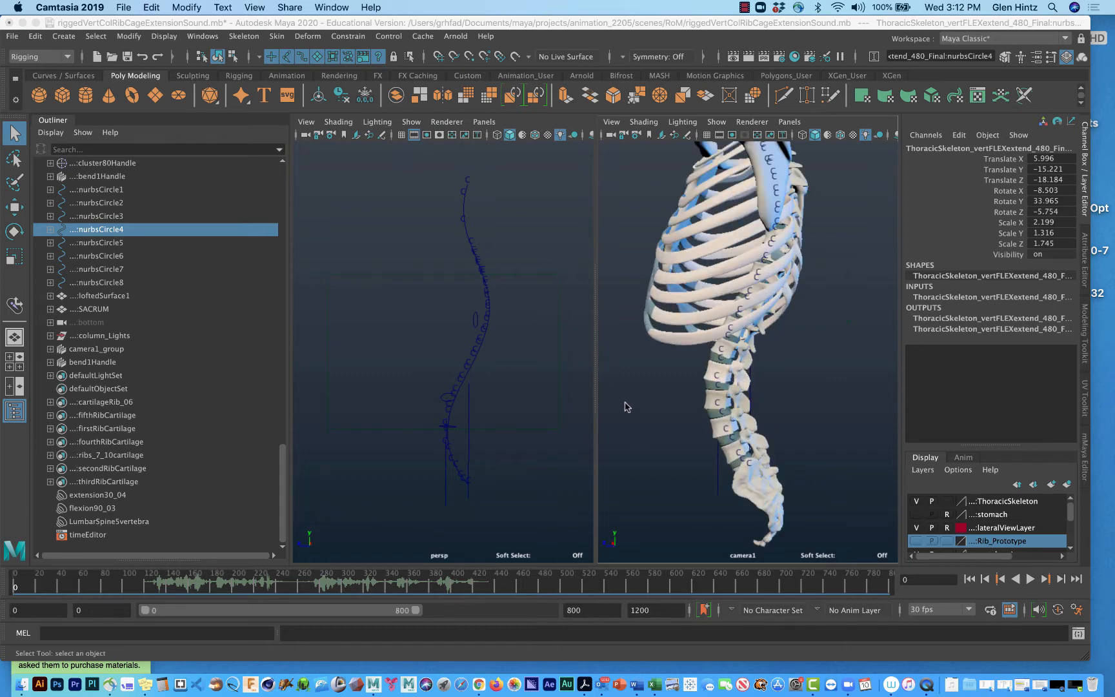
scroll(546, 406, down, 5)
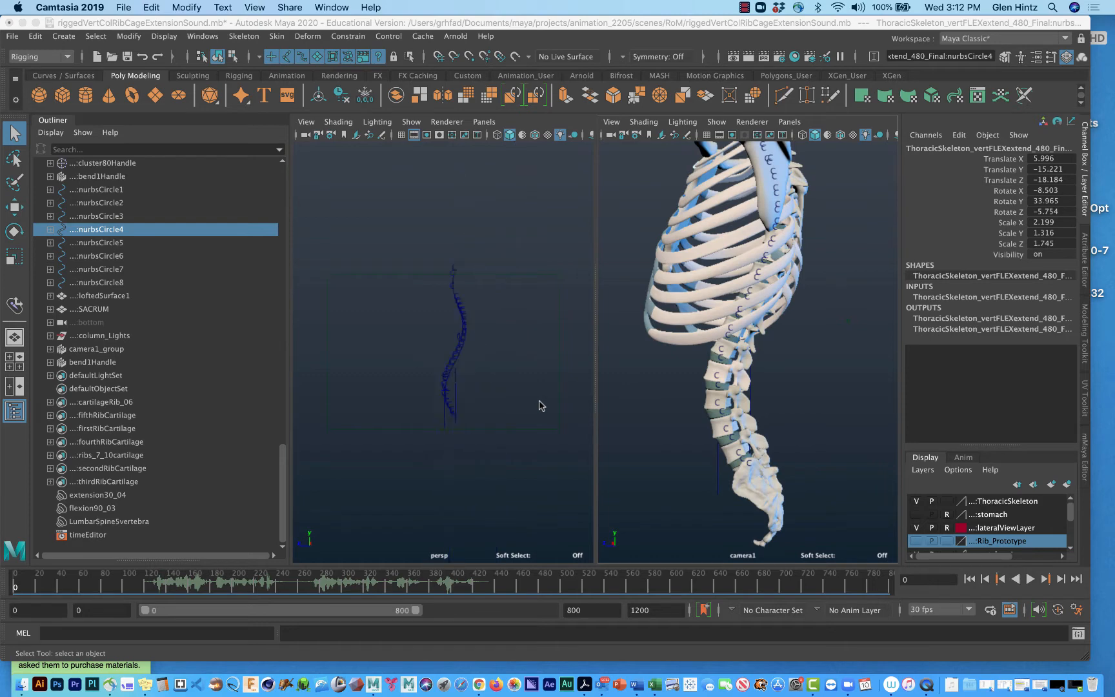
scroll(536, 400, up, 8)
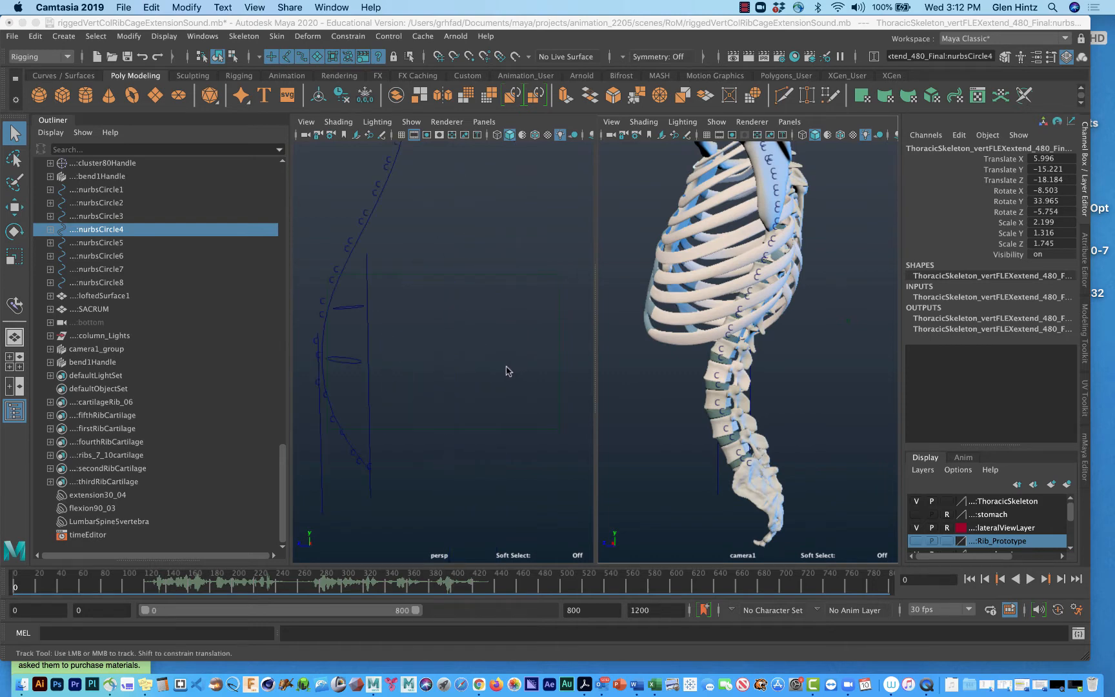
alt+middle_drag(555, 380, 577, 390)
alt+drag(540, 386, 561, 387)
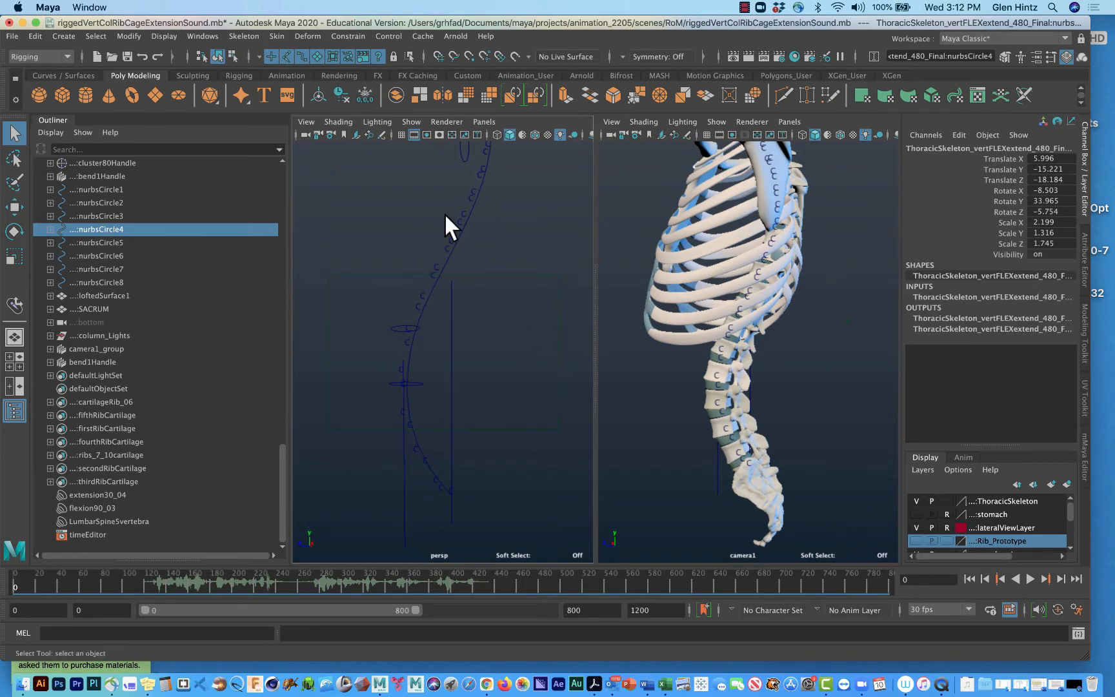
click(411, 120)
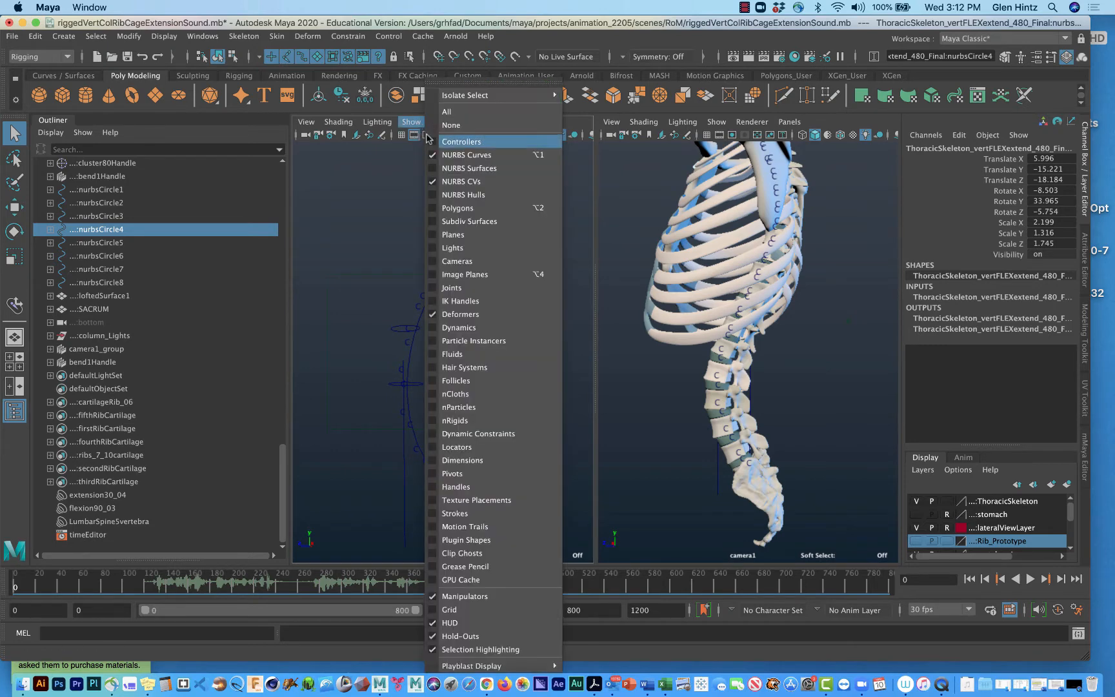
click(440, 286)
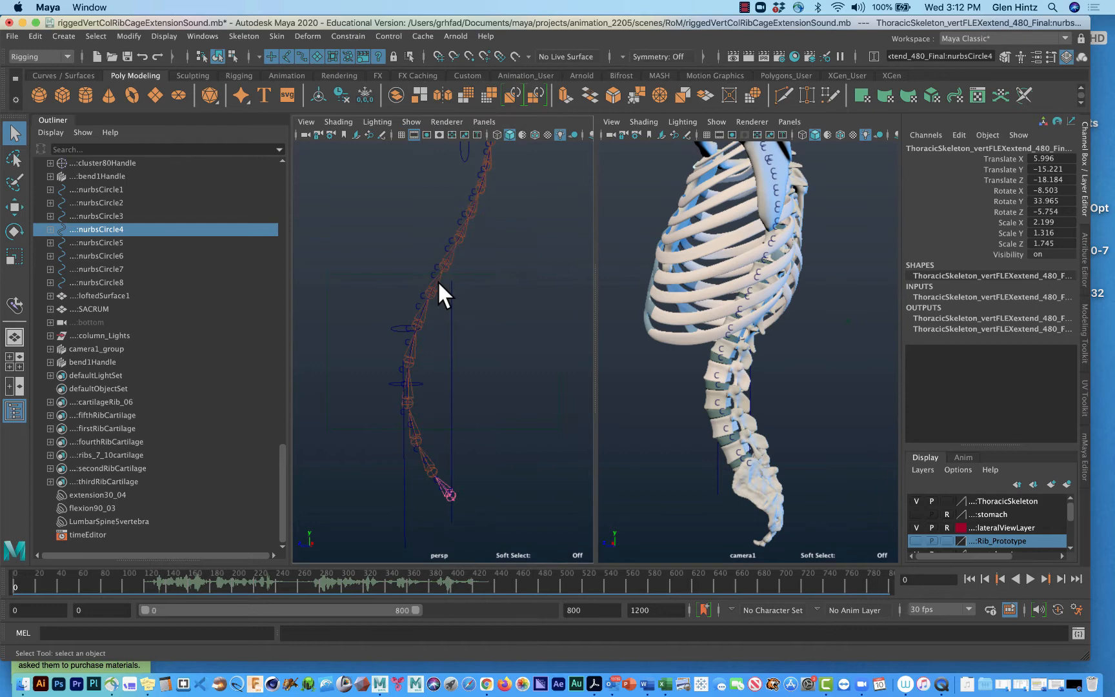
Step: Try to move the lumbar joint joint_V01_4 in the persp view, and undo the move
click(411, 369)
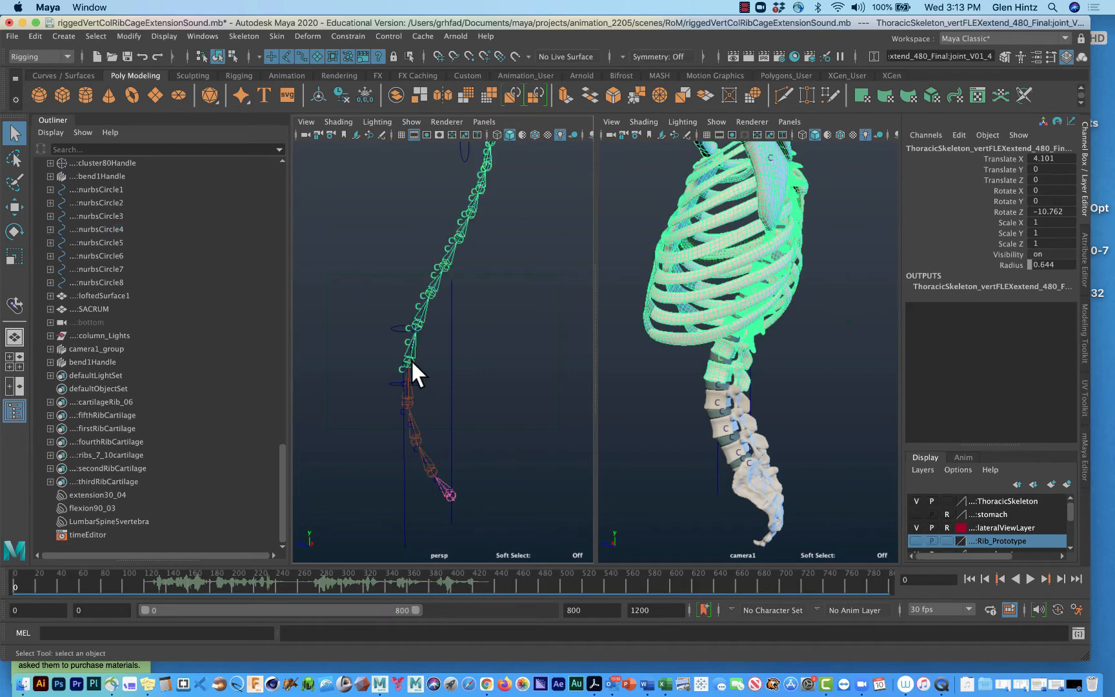
key(w)
drag(412, 363, 444, 343)
key(ctrl+z)
key(ctrl+z)
key(ctrl+z)
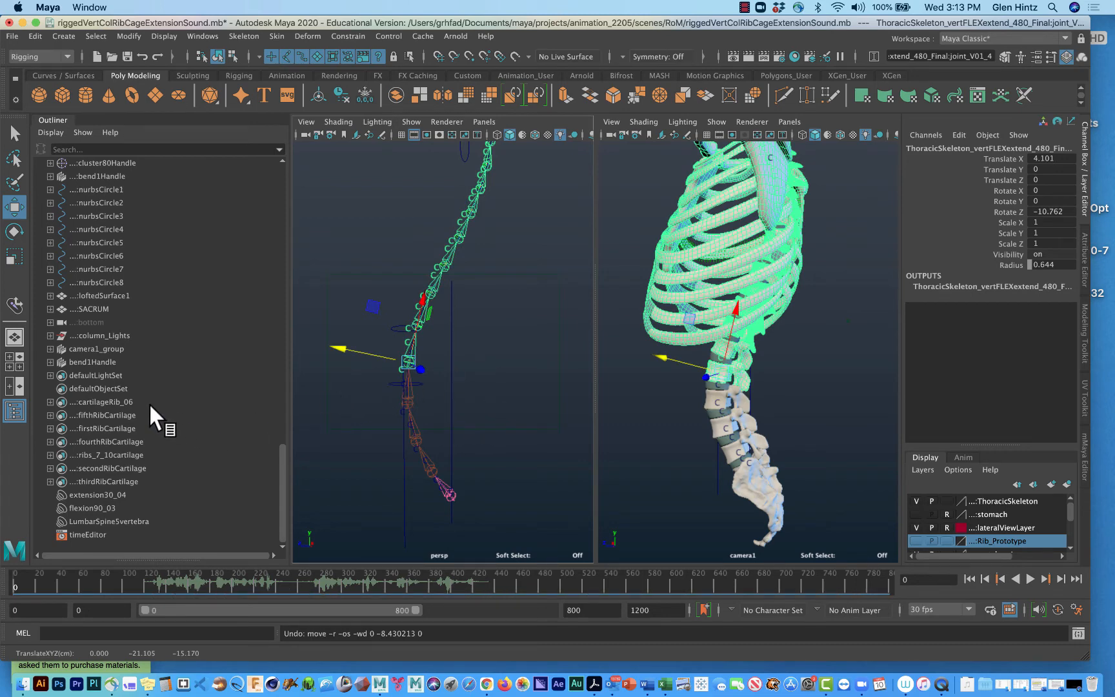
Step: Delete the bend1Handle deformer listed directly below camera1_group
scroll(168, 444, up, 8)
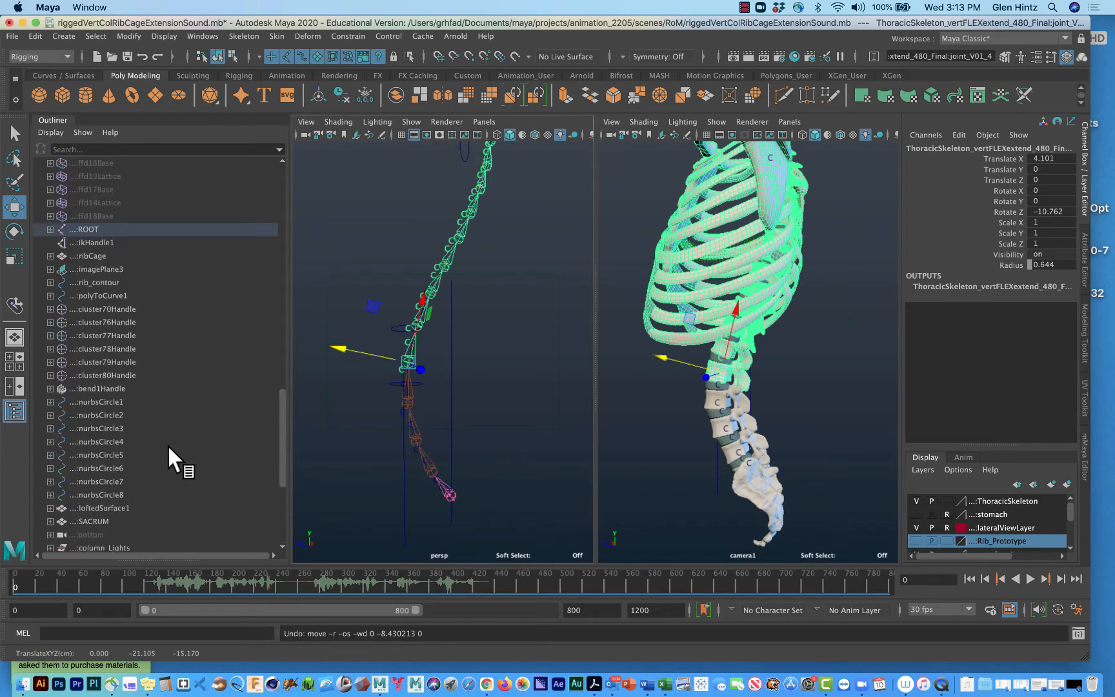
scroll(145, 422, down, 3)
click(89, 243)
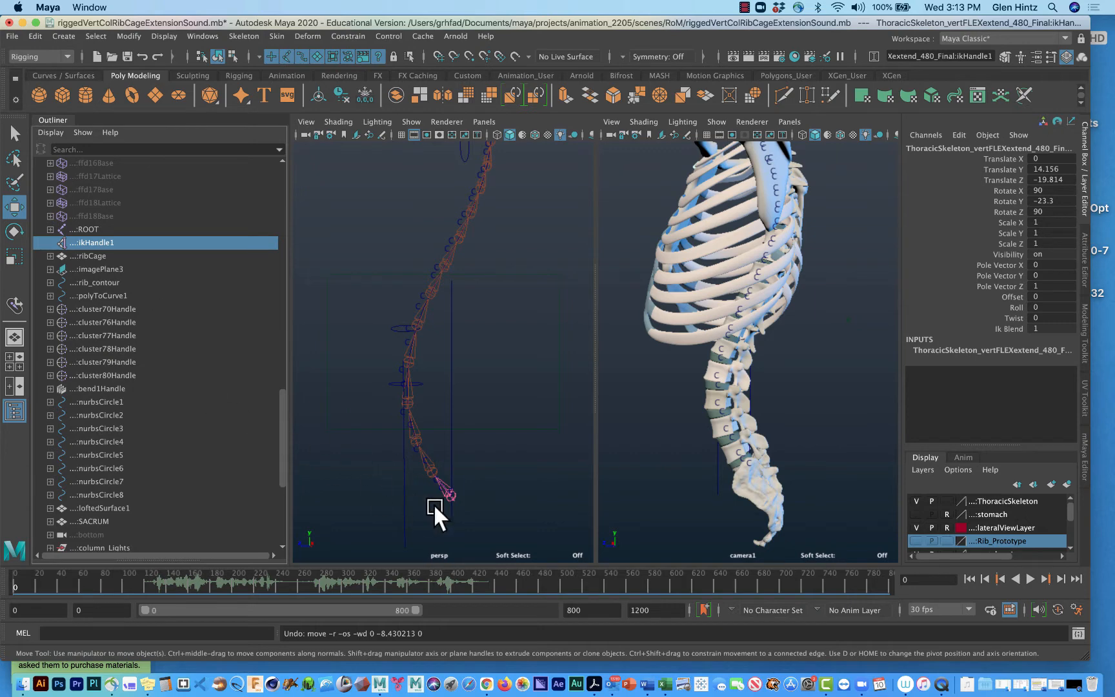
scroll(184, 450, down, 5)
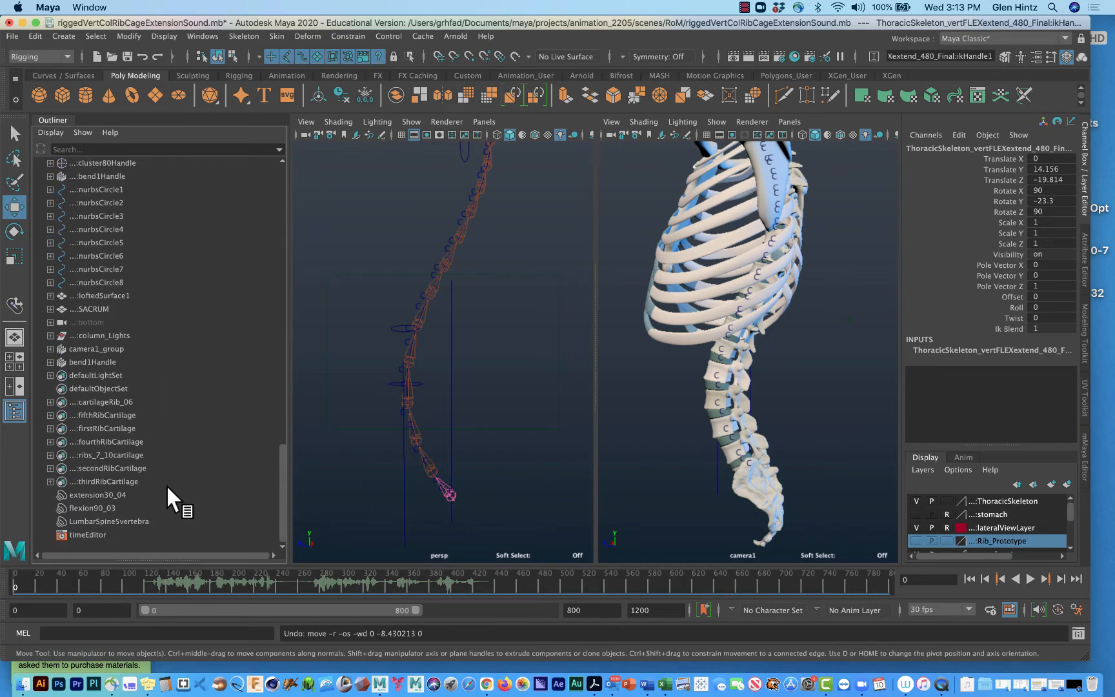
scroll(167, 488, up, 5)
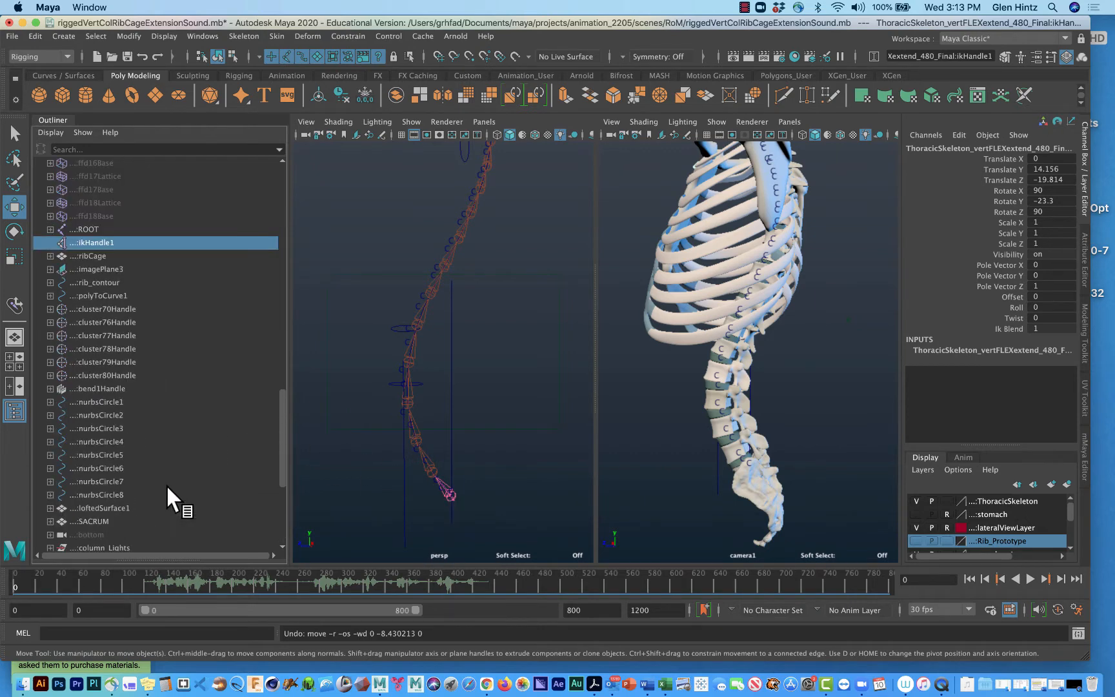
scroll(168, 487, down, 5)
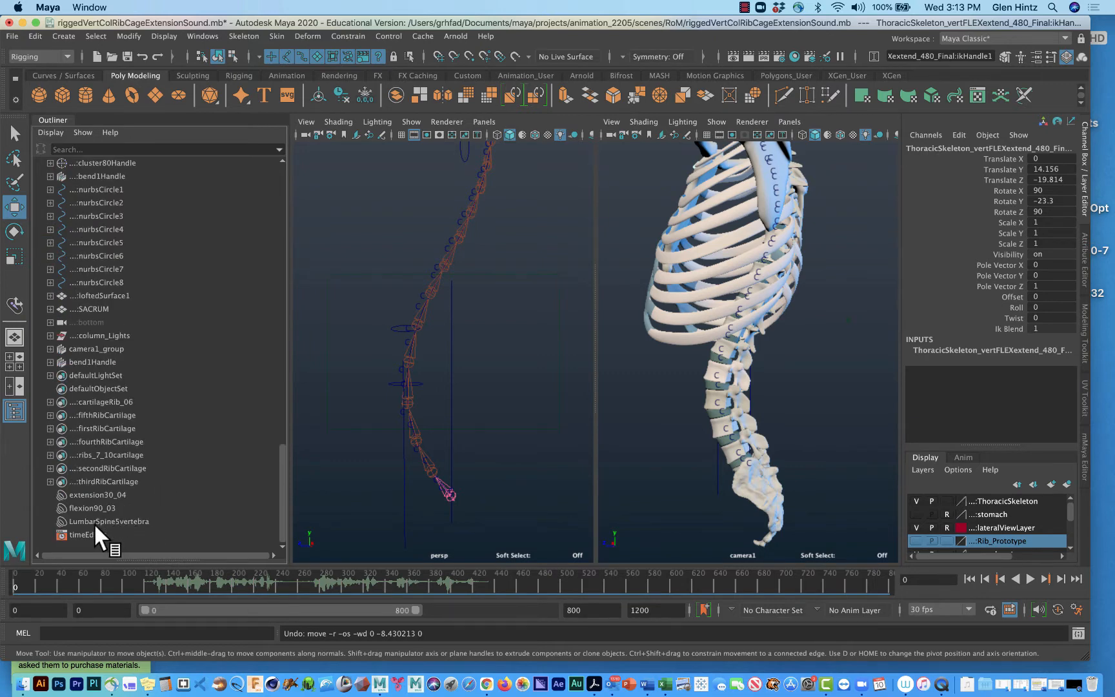
click(97, 361)
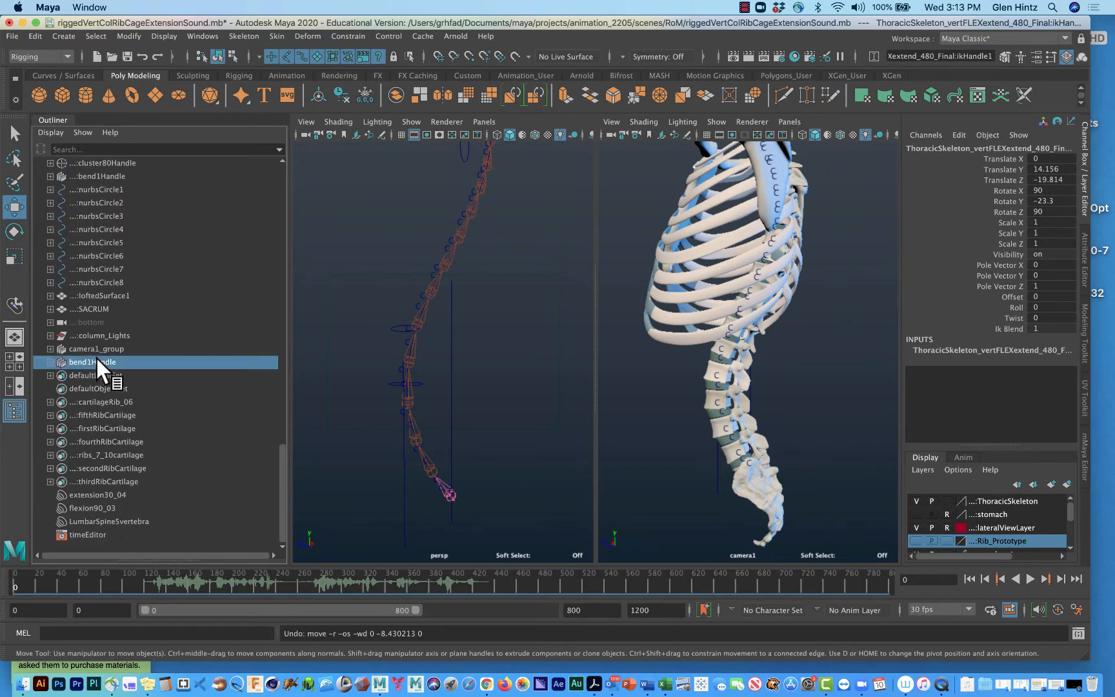
key(Delete)
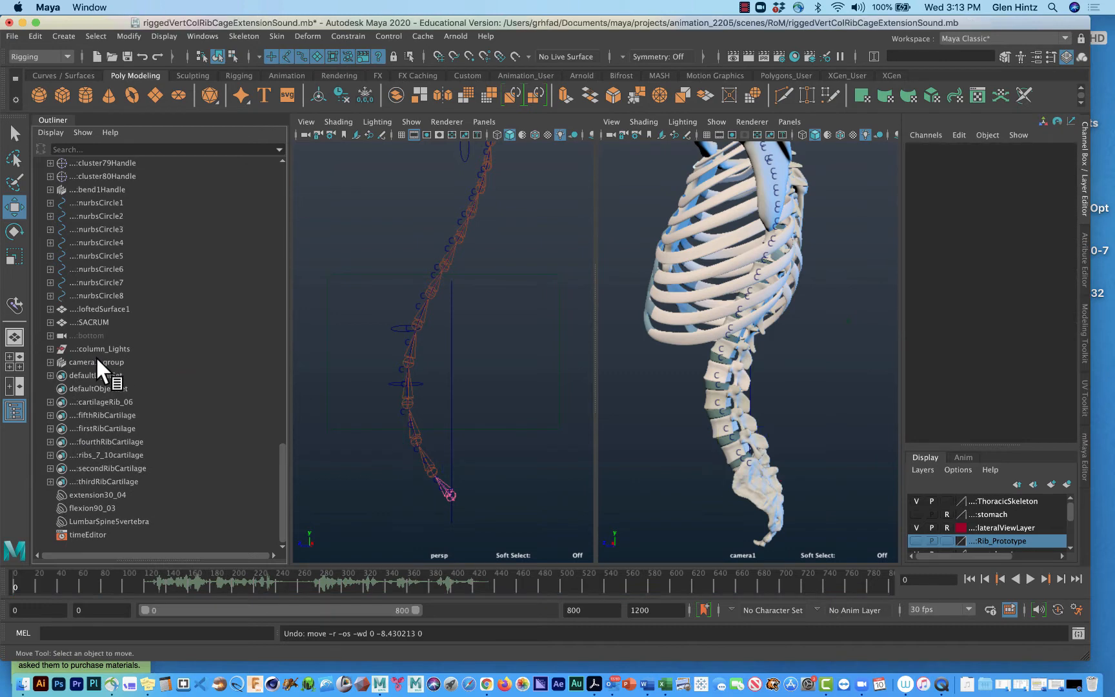
Step: Delete ikHandle1 from the spine rig
scroll(127, 342, up, 3)
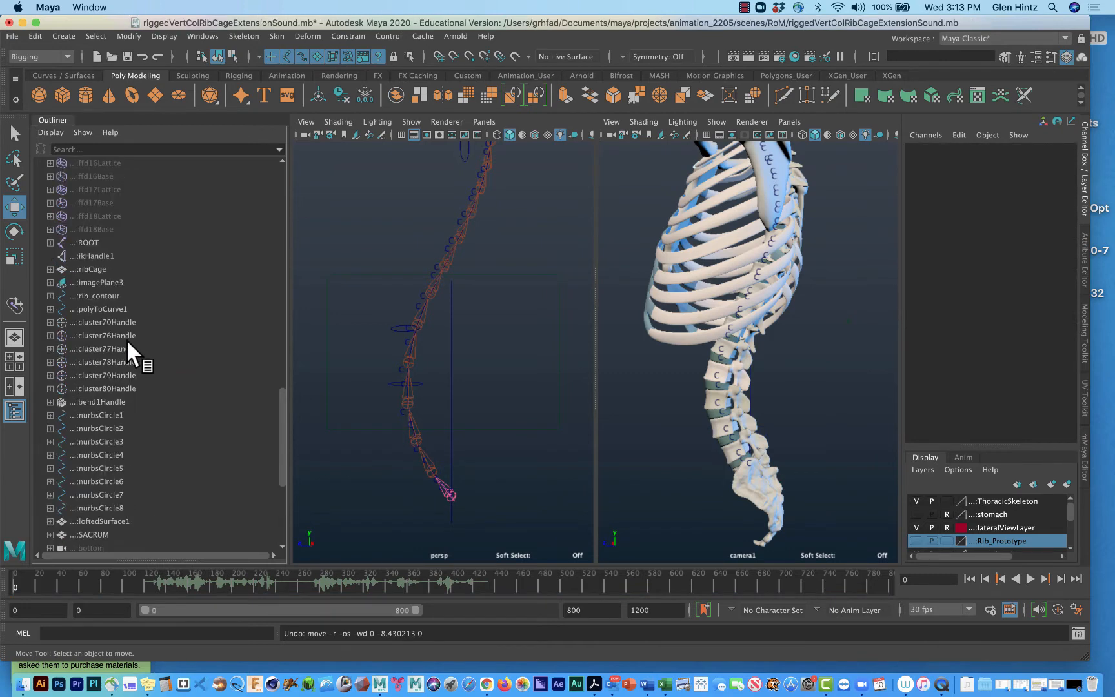
click(95, 254)
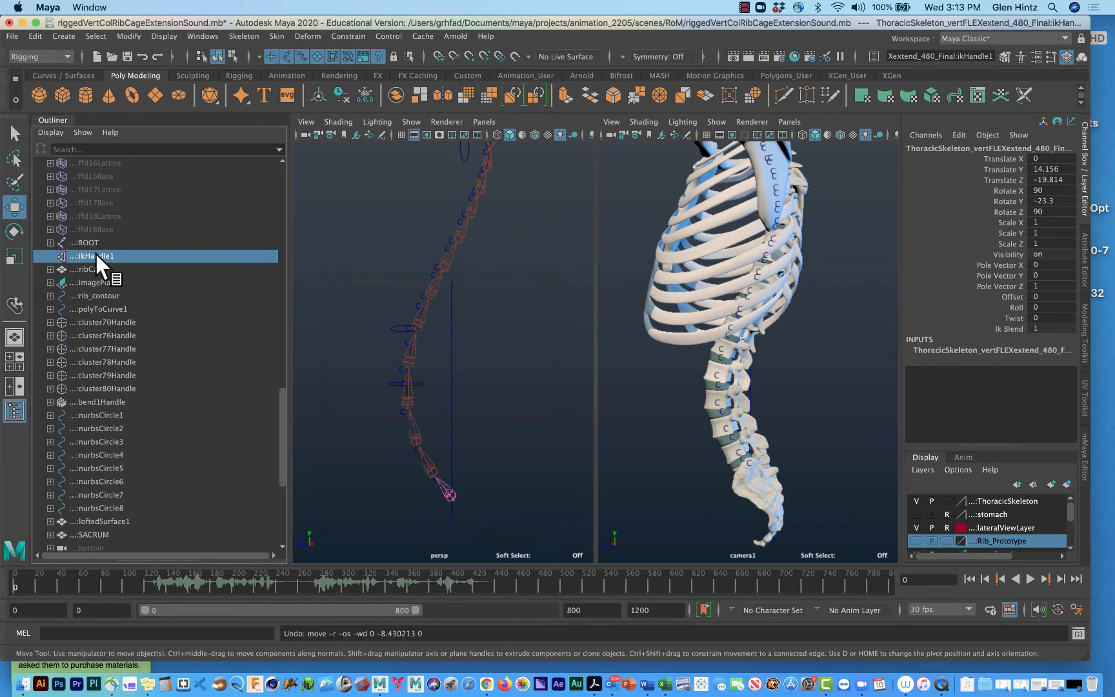
key(Delete)
Step: Try to move the lumbar joint joint_V01_3 forward in the persp view, and undo the move
click(411, 405)
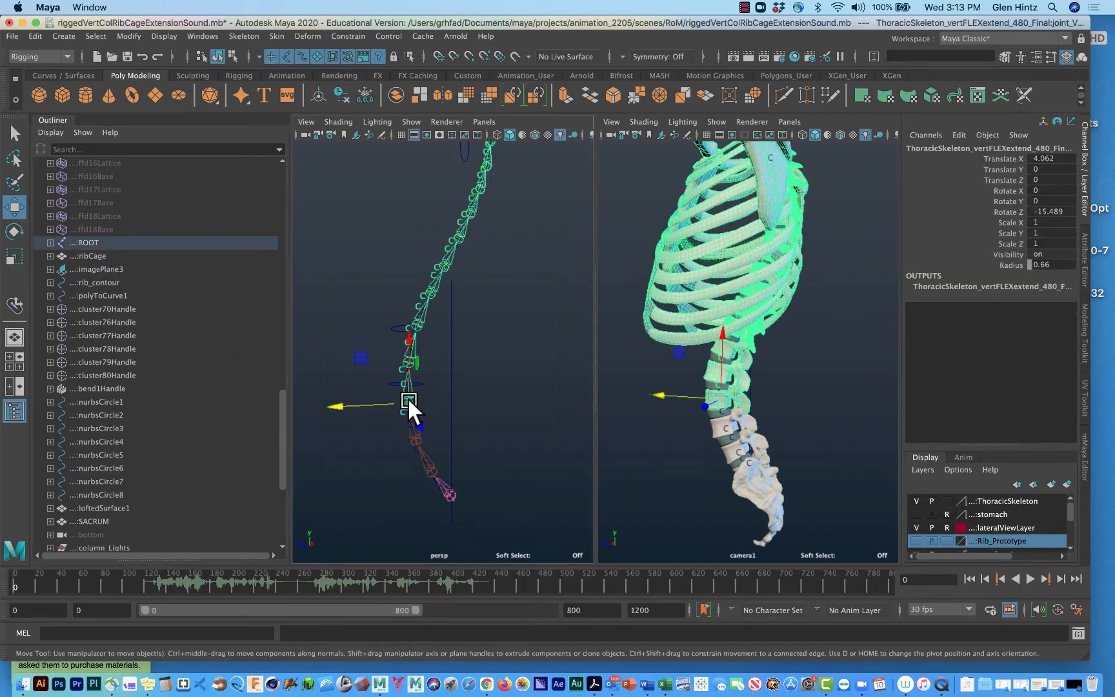
mouse_move(369, 397)
mouse_down()
mouse_move(351, 398)
mouse_move(407, 395)
mouse_move(353, 390)
mouse_up()
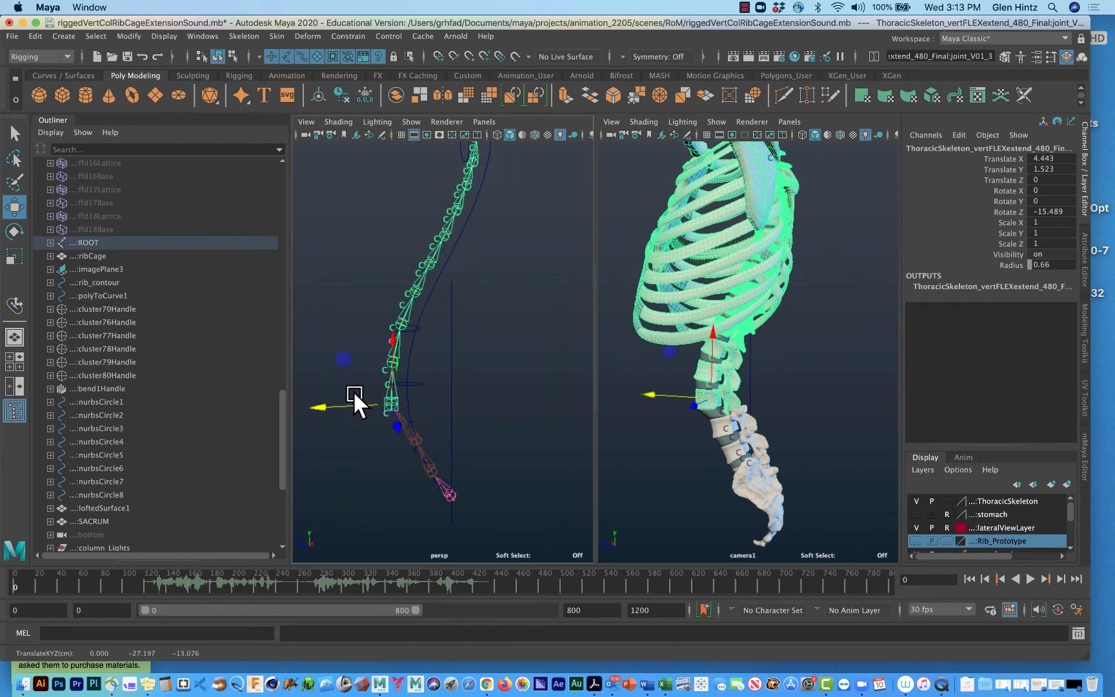
key(ctrl+z)
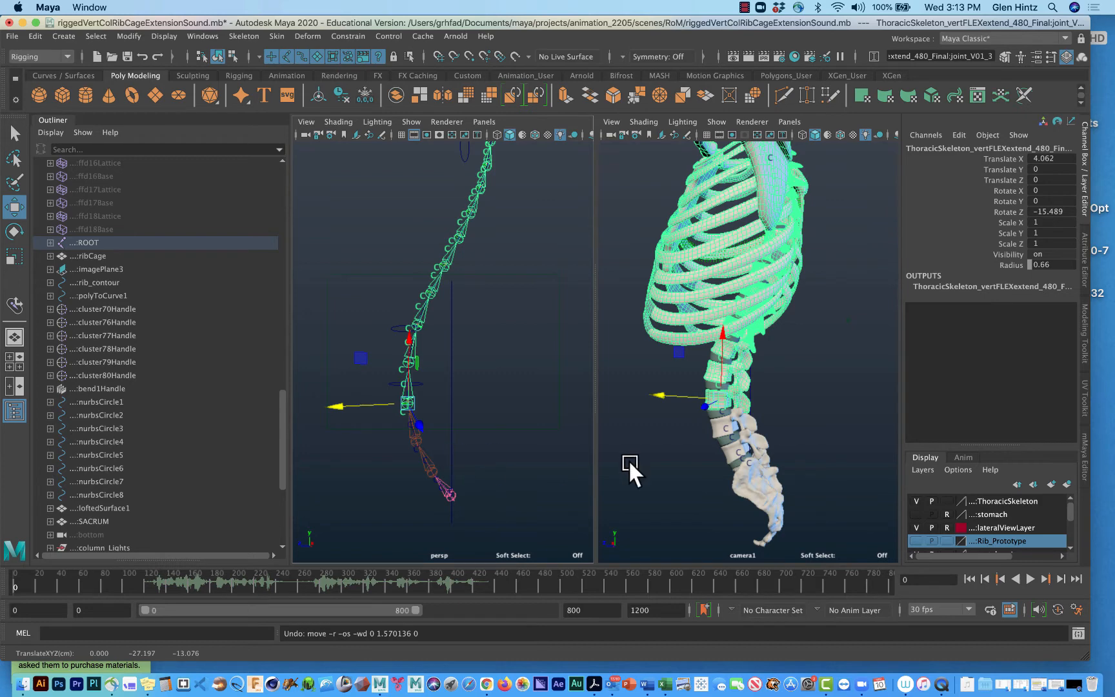
alt+middle_drag(807, 450, 781, 404)
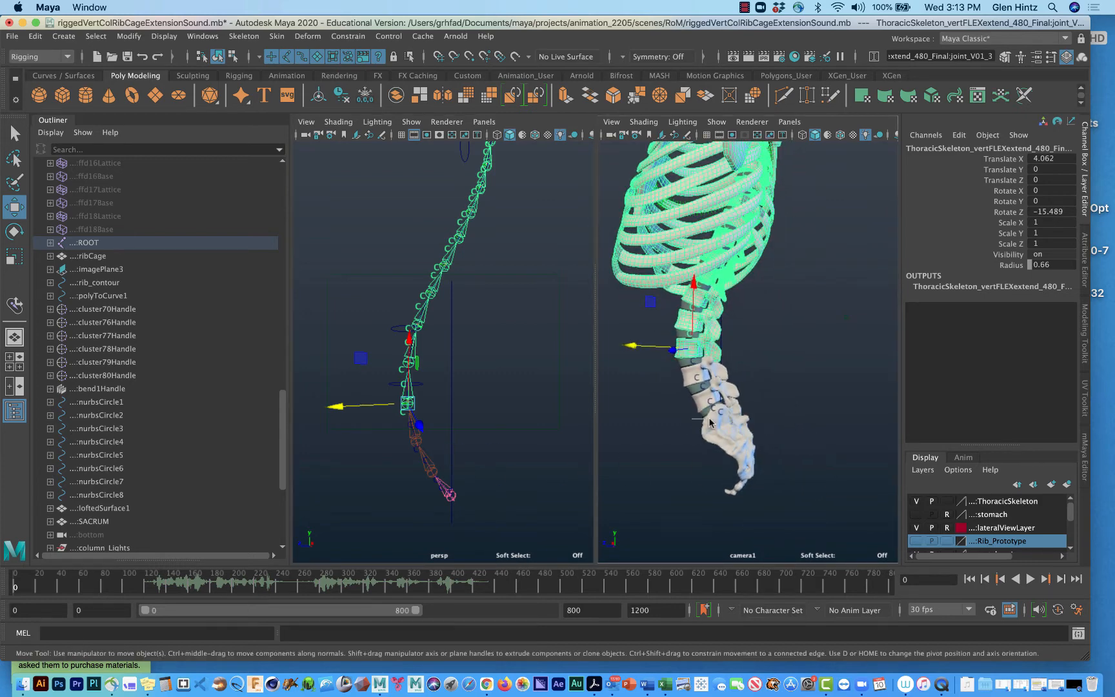
right_drag(690, 414, 700, 420)
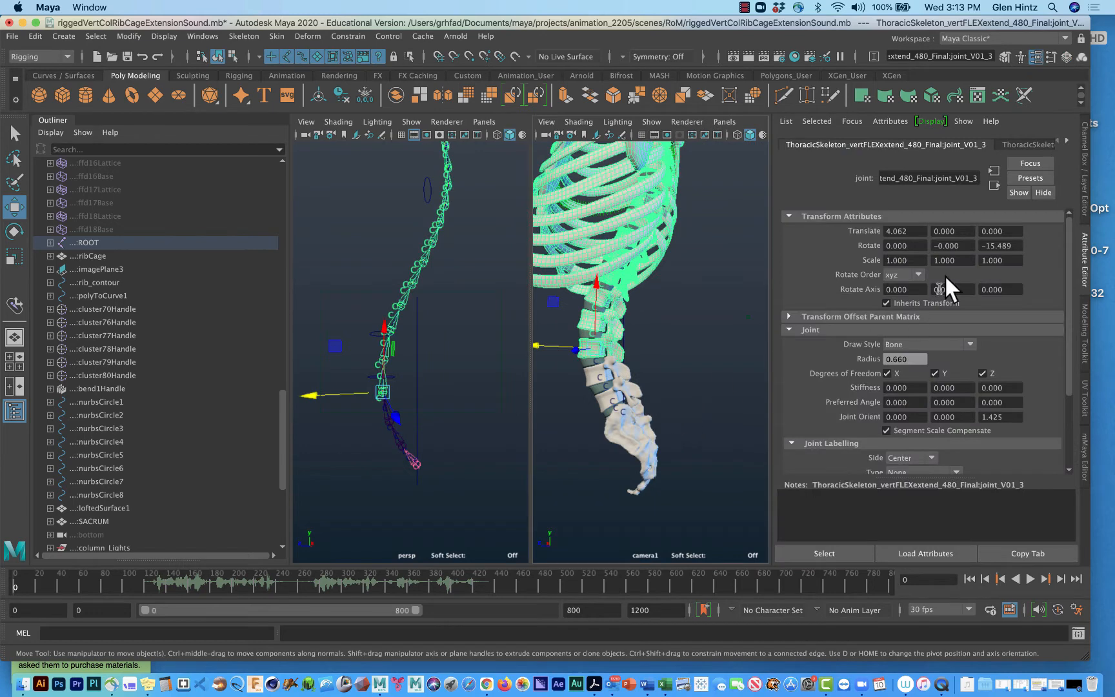
click(1084, 143)
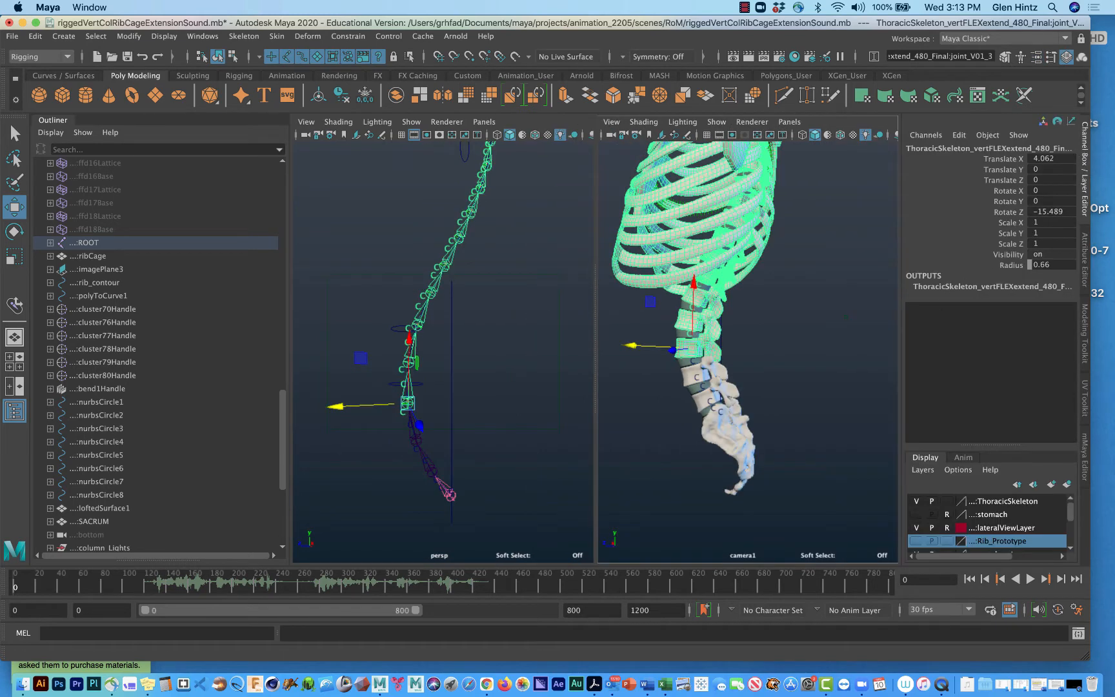
mouse_move(842, 372)
alt+middle_down()
mouse_move(837, 360)
mouse_move(856, 364)
alt+middle_up()
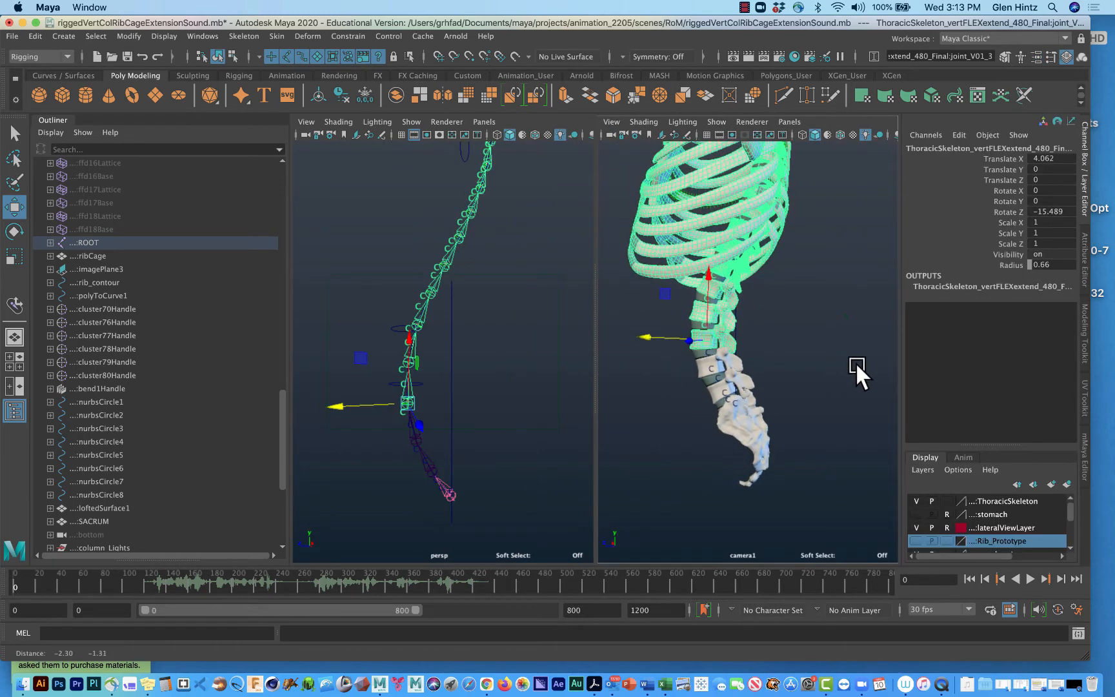
right_drag(805, 359, 869, 358)
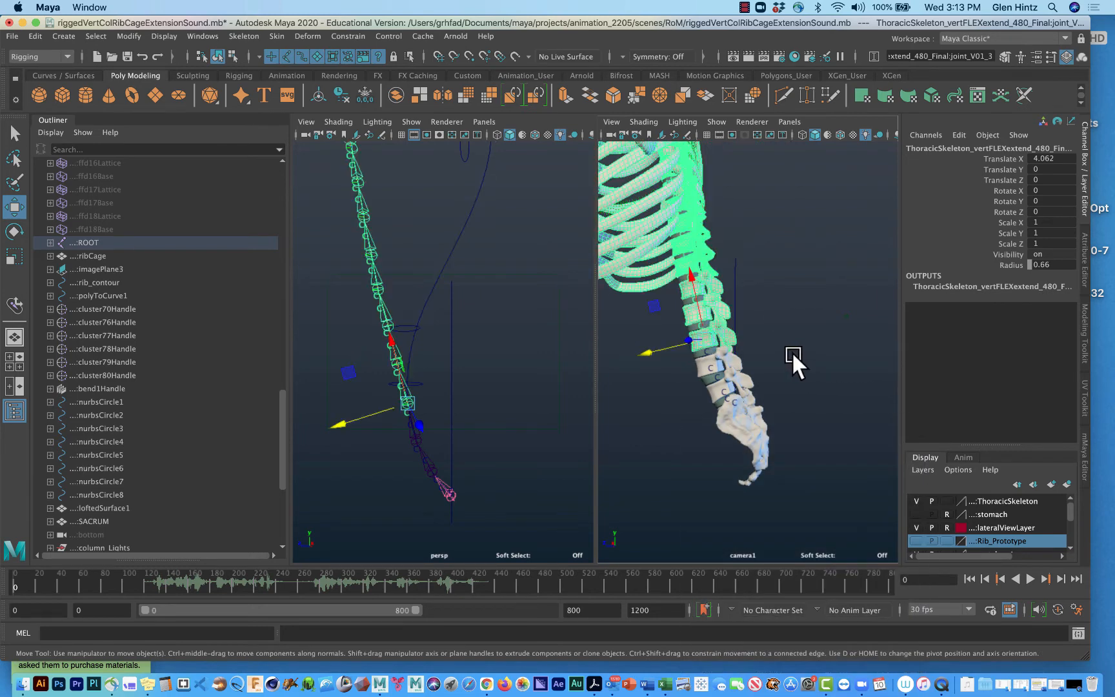
key(z)
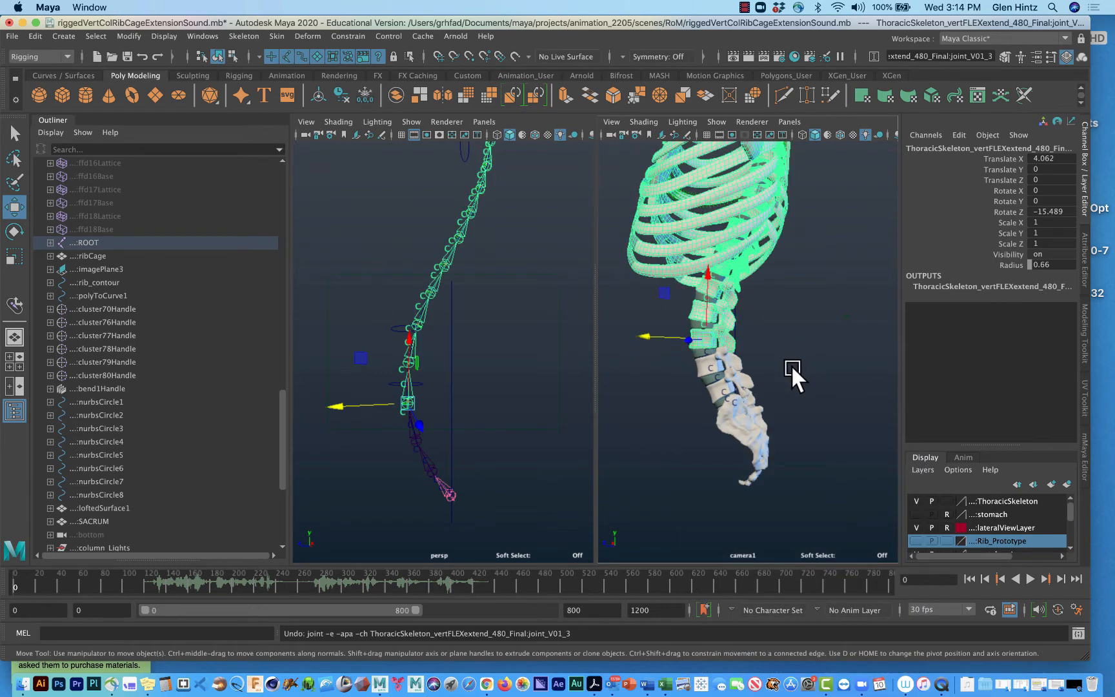
Step: Turn on X-Ray shading in the camera1 view, framed closely on the lumbar vertebrae
alt+right_drag(788, 363, 896, 382)
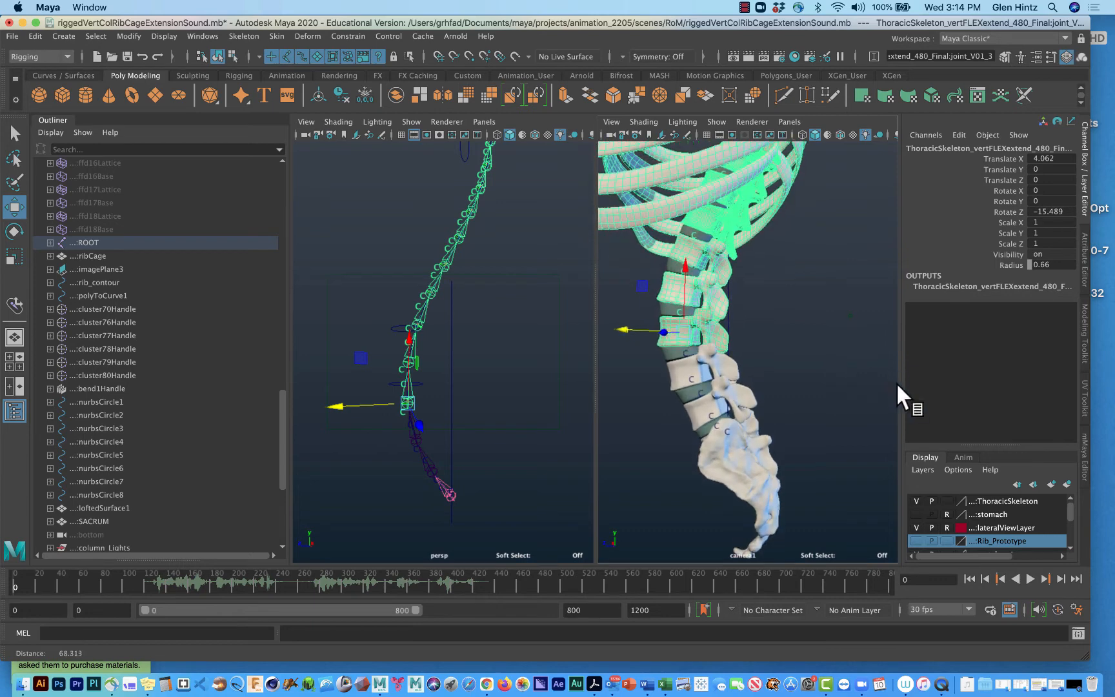
alt+right_drag(798, 371, 930, 386)
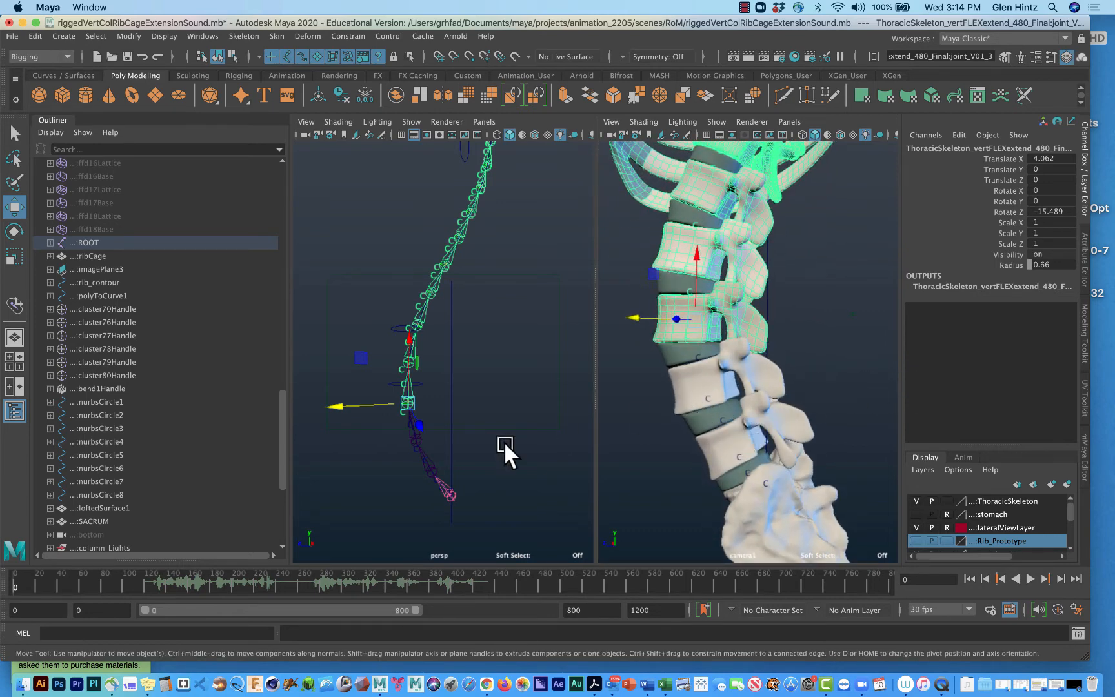
click(716, 122)
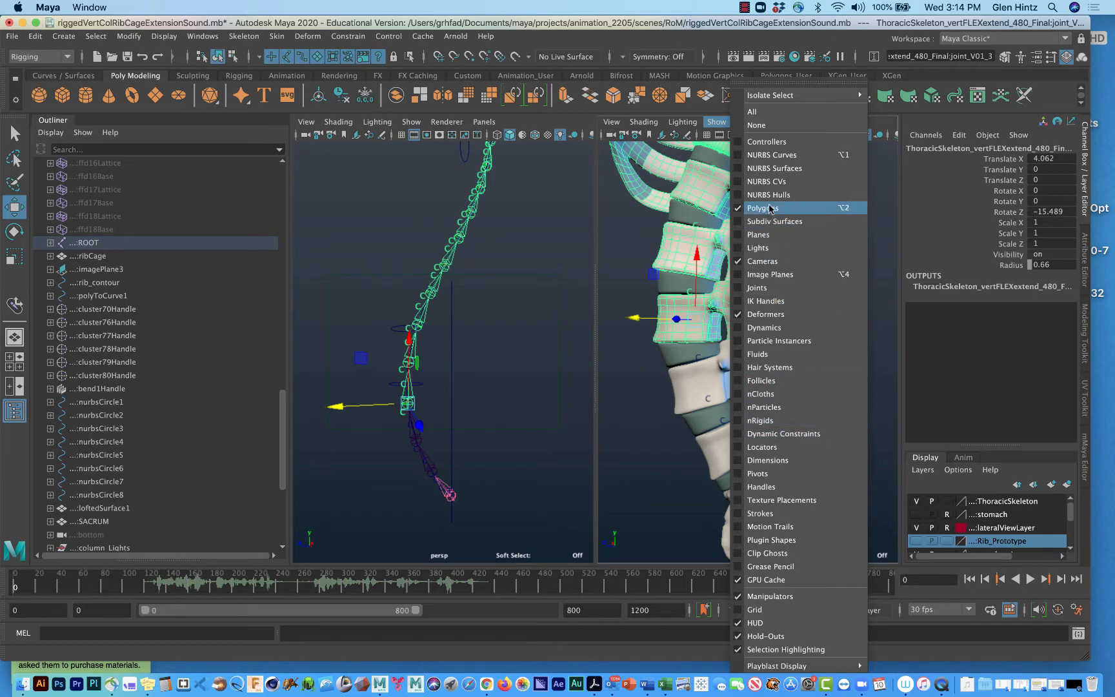
click(647, 118)
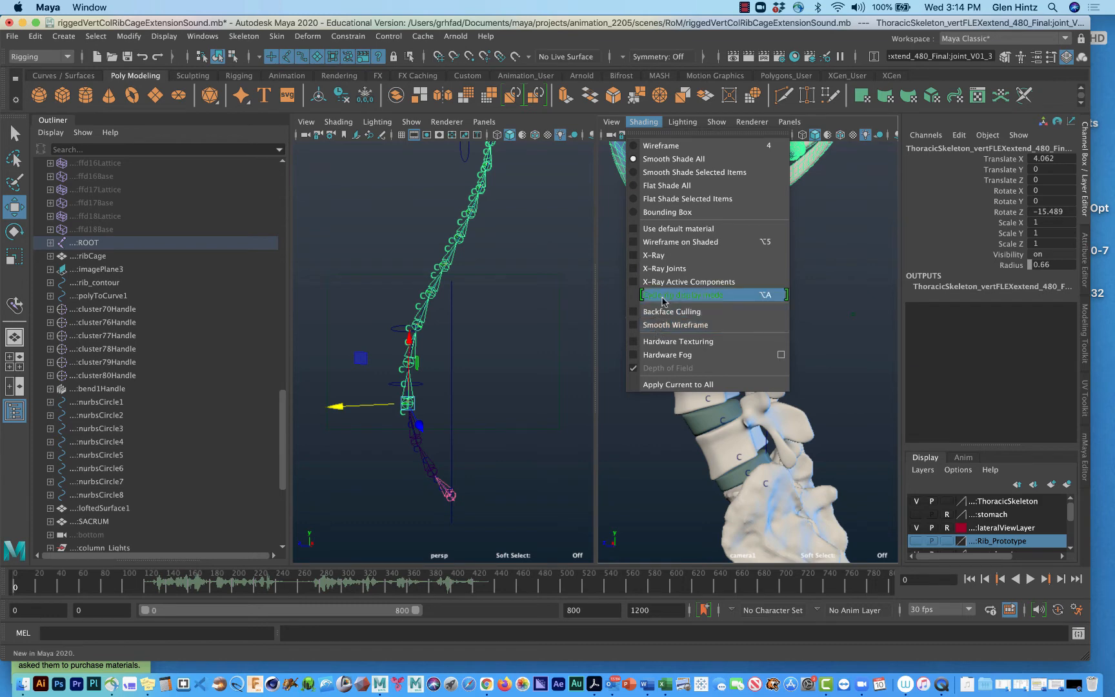
click(672, 256)
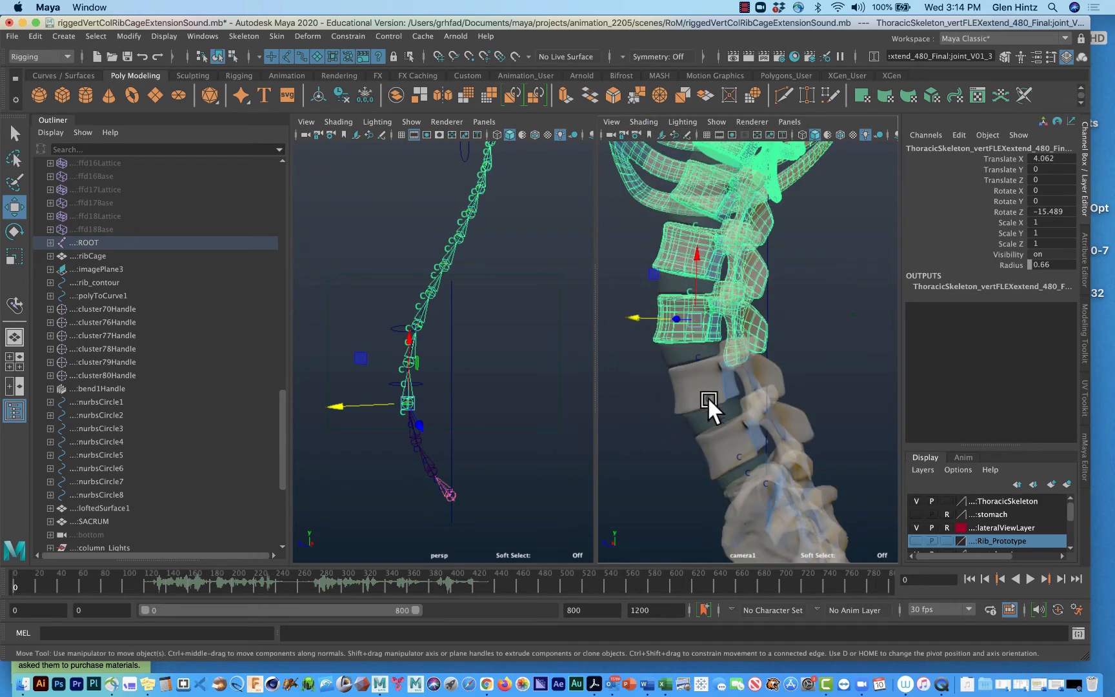
Step: Turn on the display of joints in the camera1 view and select joint_V01_3 inside its lumbar vertebra
scroll(775, 396, up, 5)
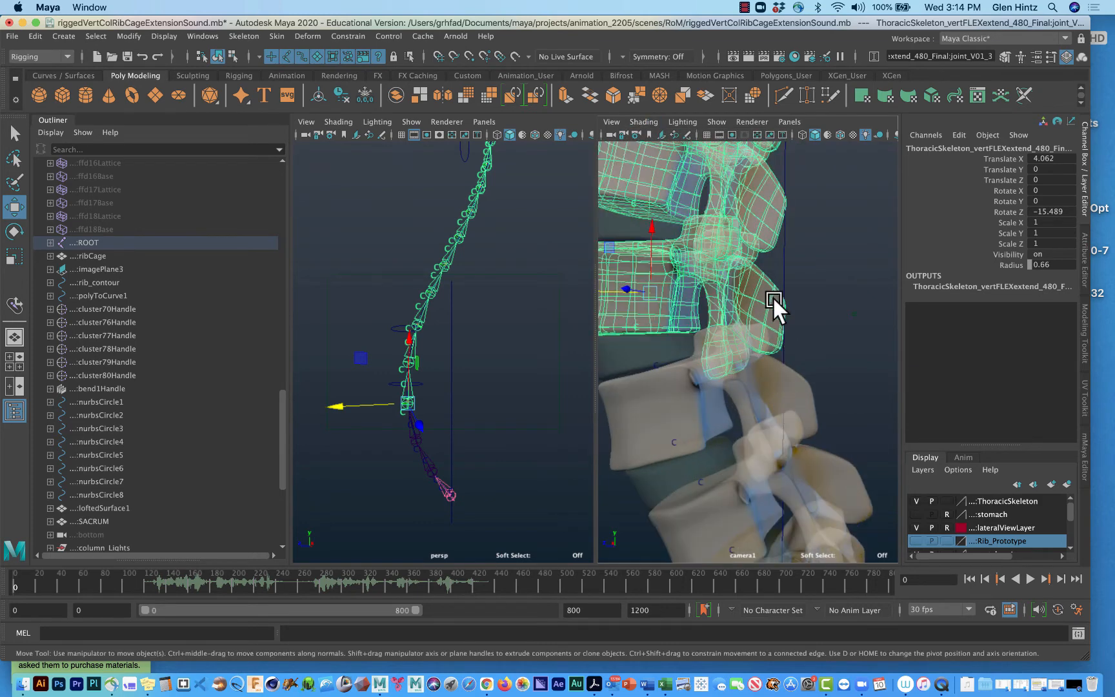
click(716, 122)
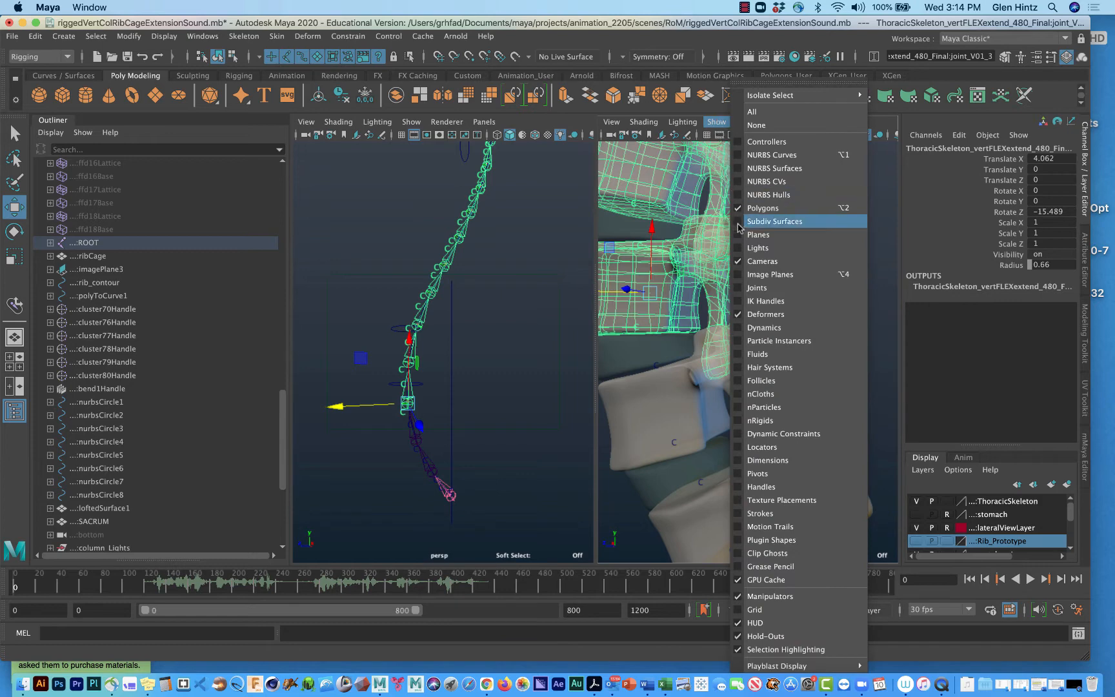
click(749, 288)
click(798, 328)
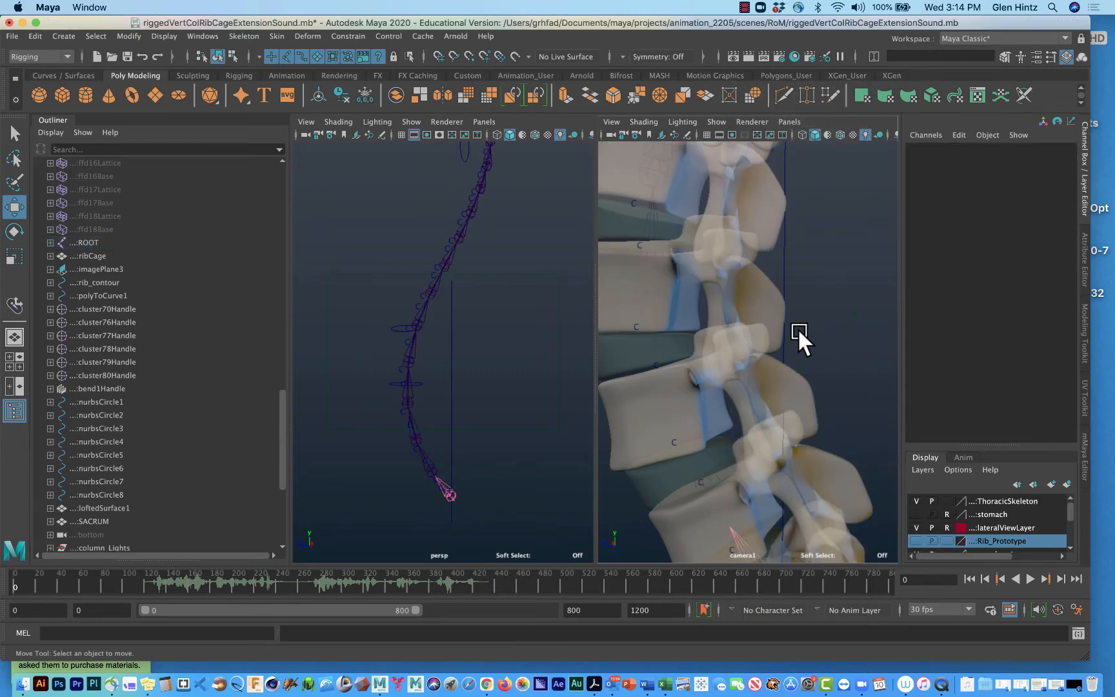
click(654, 293)
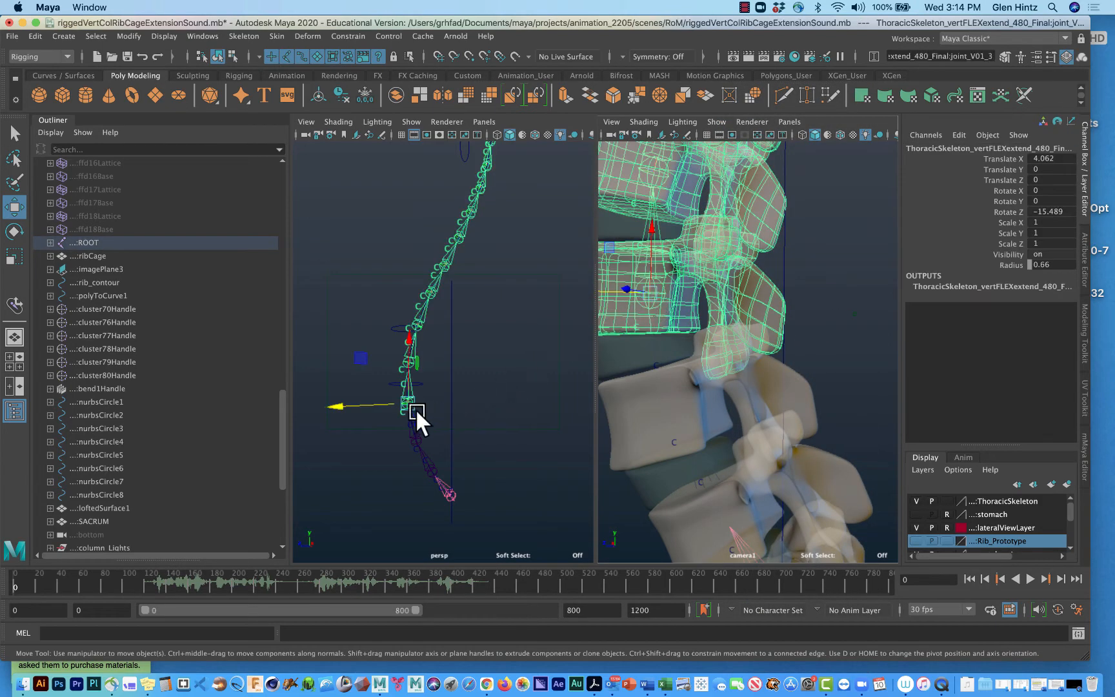
Step: Activate the Move Skinned Joints tool on the selected joint_V01_3, keeping its lumbar vertebra in view
drag(416, 408, 406, 400)
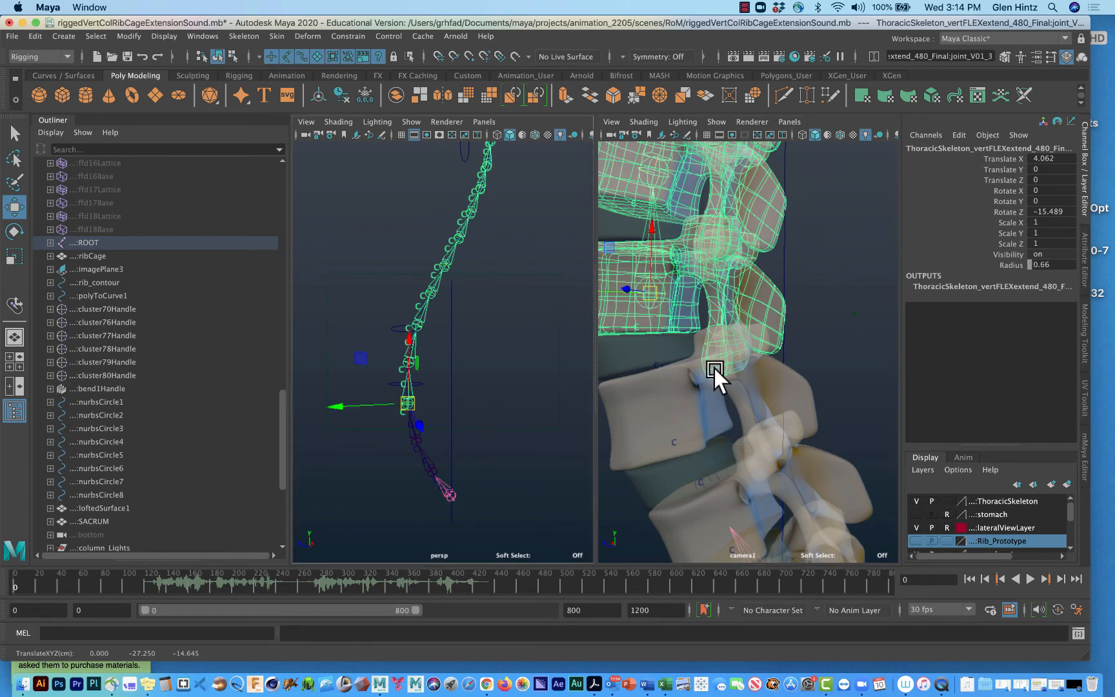
alt+middle_drag(715, 367, 760, 369)
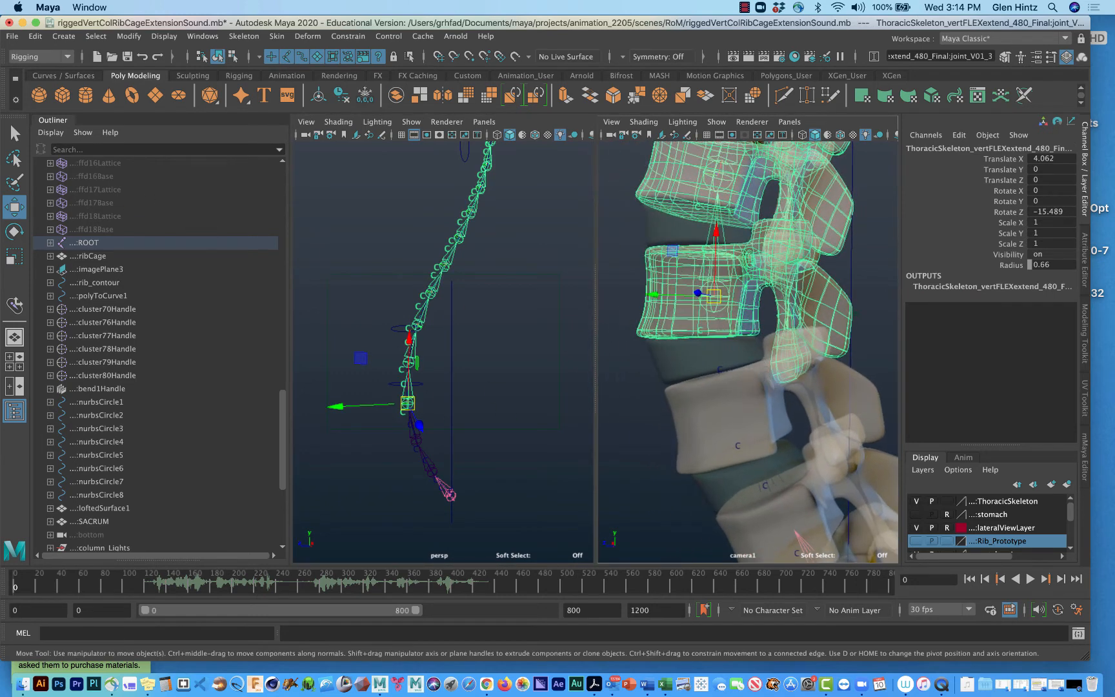
click(65, 56)
click(65, 56)
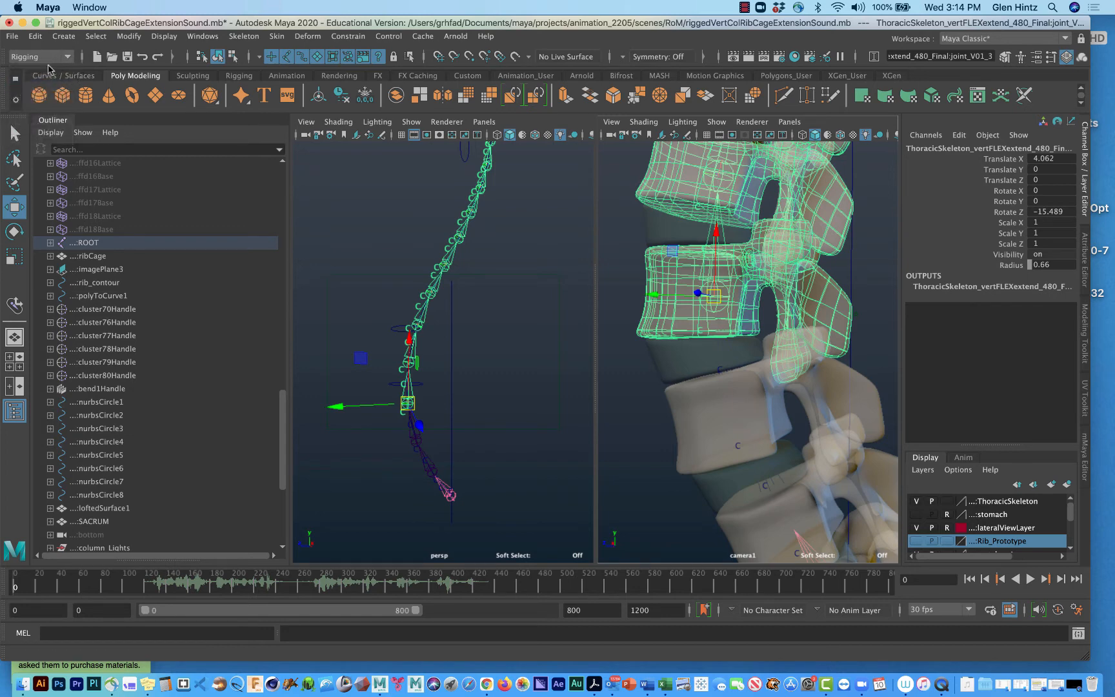
click(275, 35)
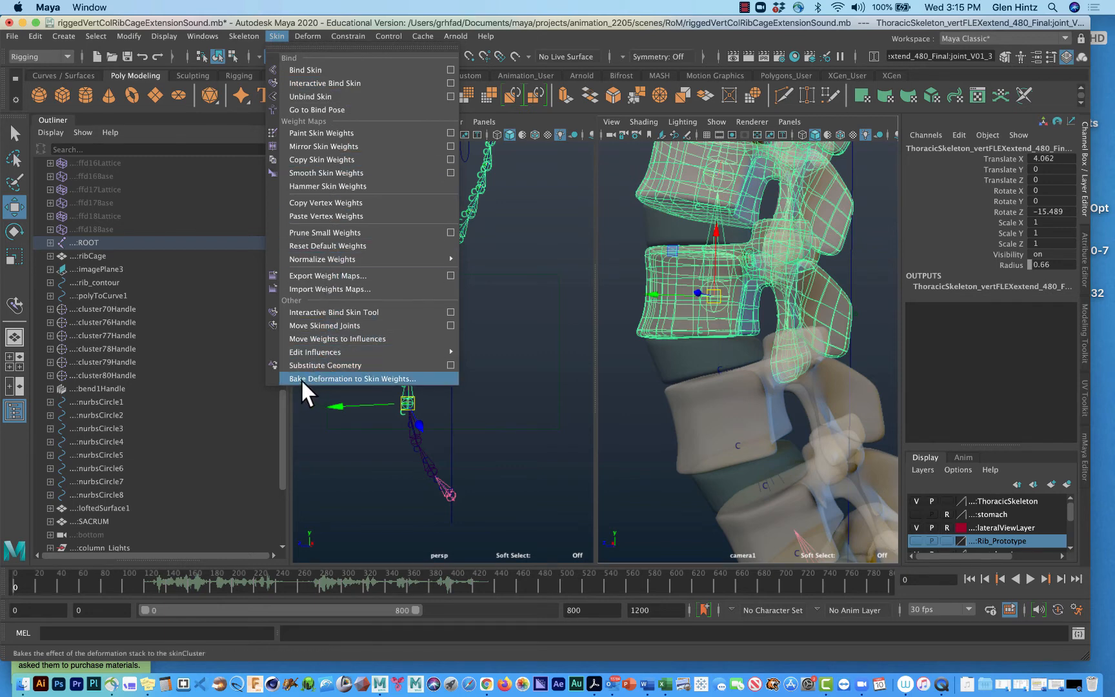
click(306, 325)
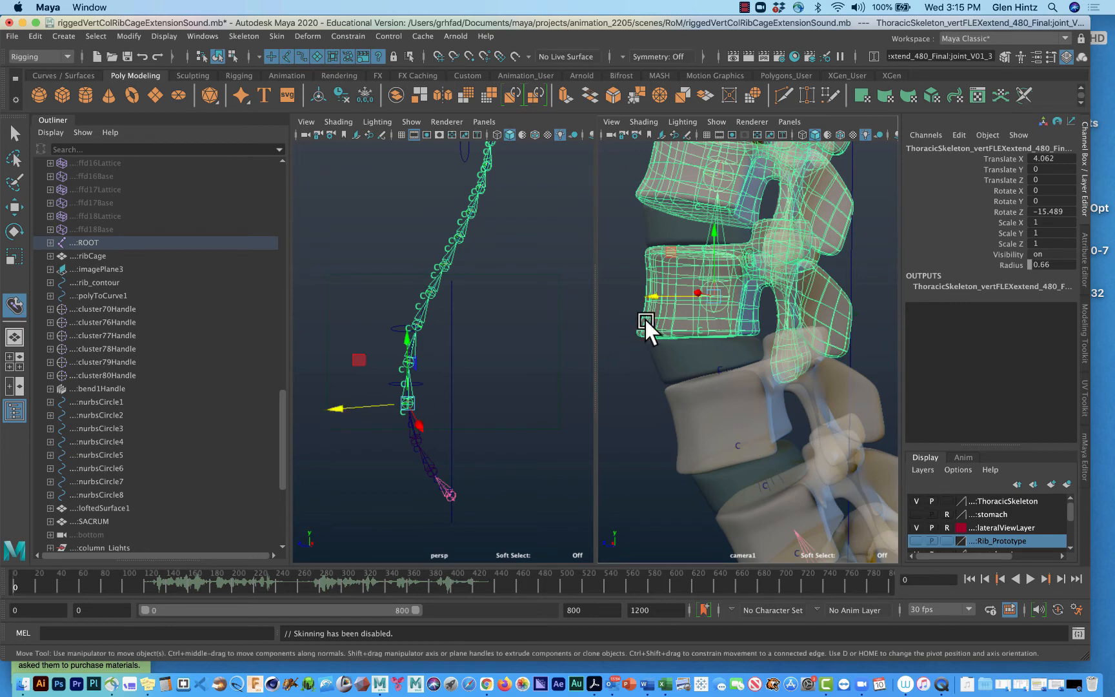
Step: Move joint_V01_3 slightly forward to about Translate Y 0.263, and shift joint_V01_2 below it to about Translate Y -0.318
drag(656, 297, 648, 297)
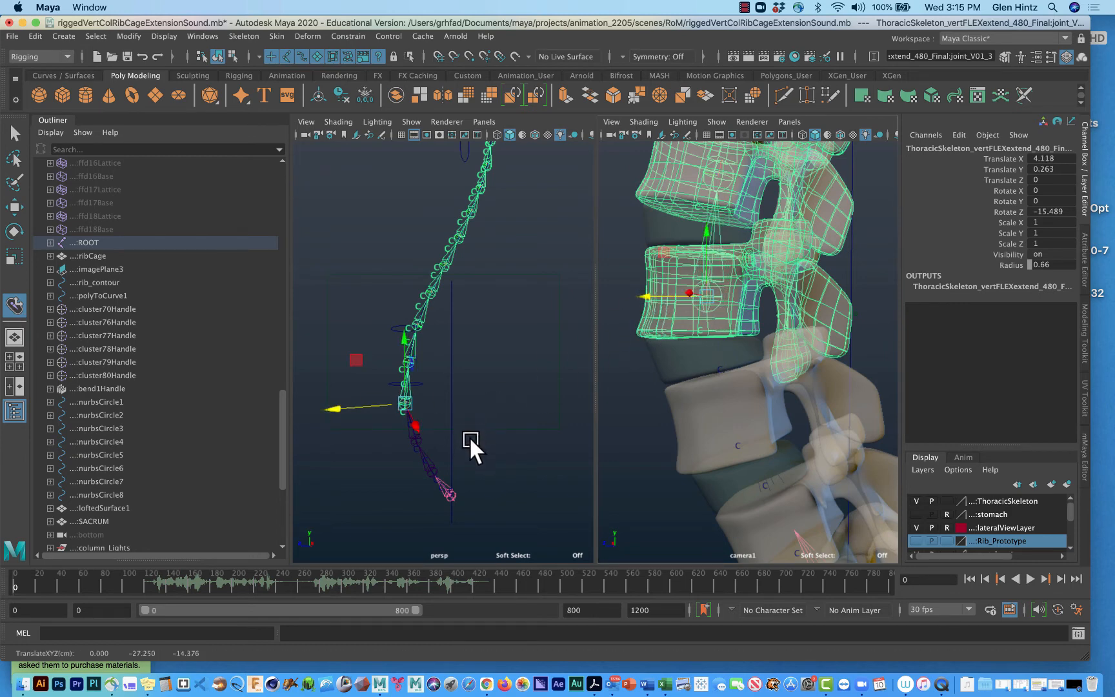
click(430, 463)
drag(372, 479, 354, 444)
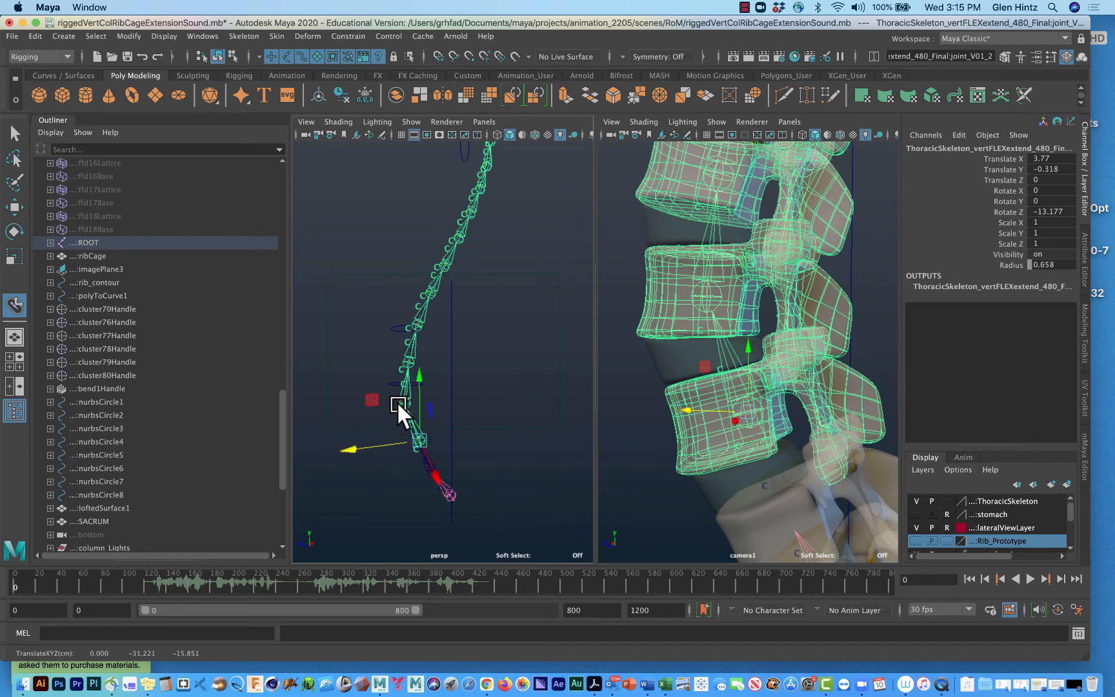
Step: Readjust joint_V01_3 to about Translate Y 0.212, and shift joint_V01_4 above it to about Translate Y -0.098
drag(398, 402, 422, 411)
drag(348, 404, 351, 402)
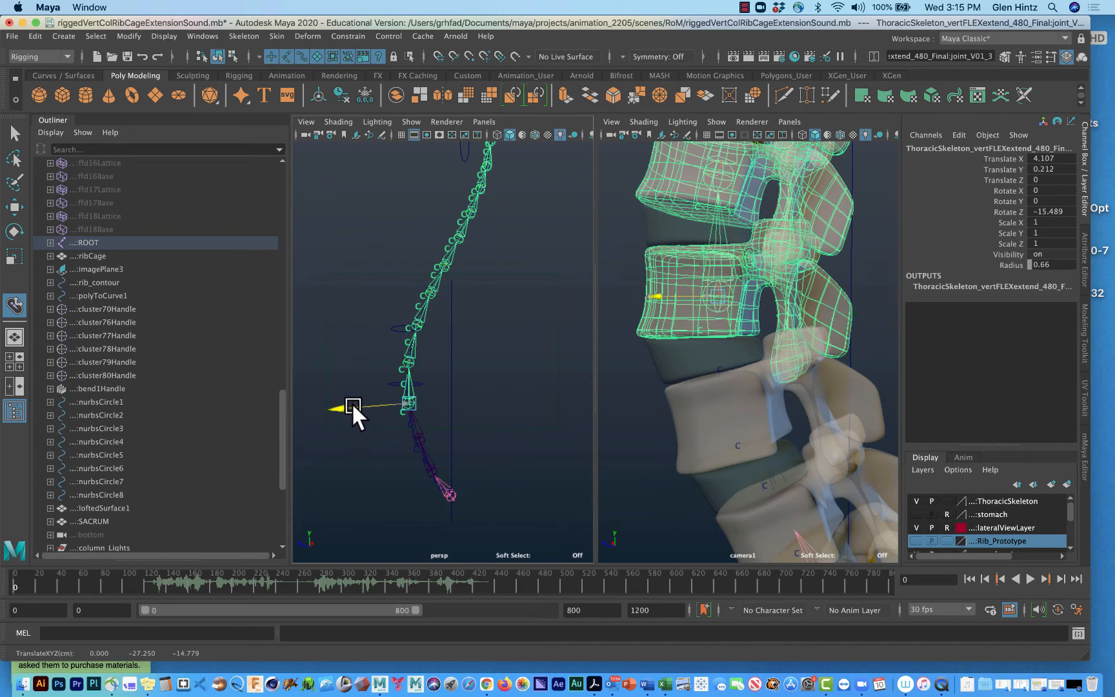
click(439, 366)
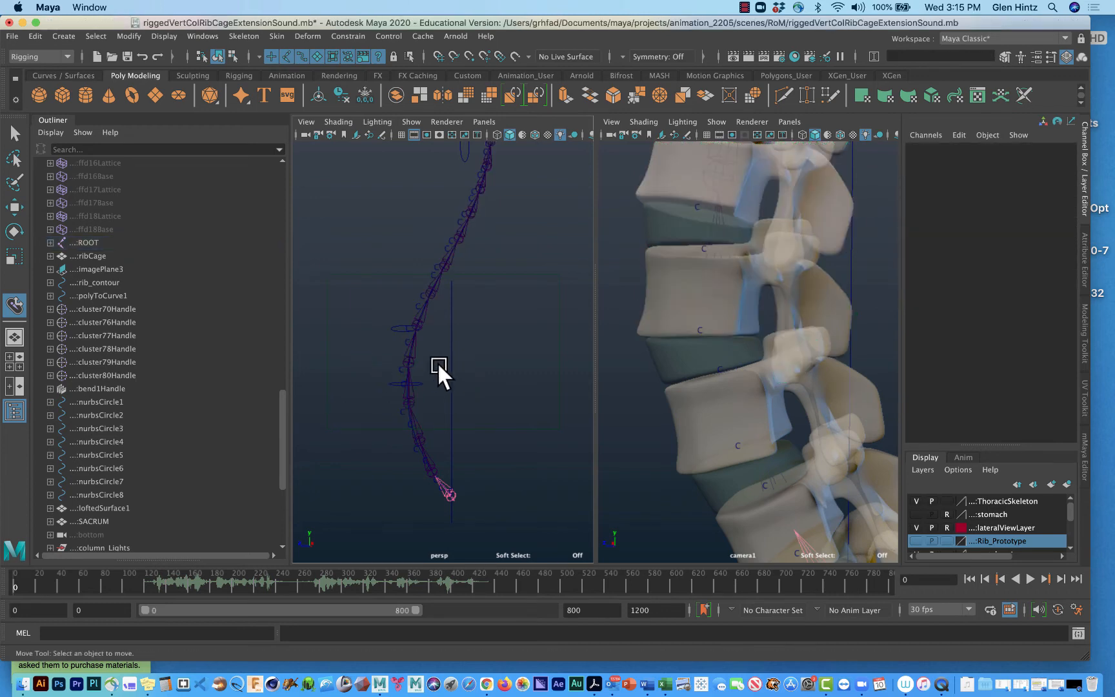
click(408, 363)
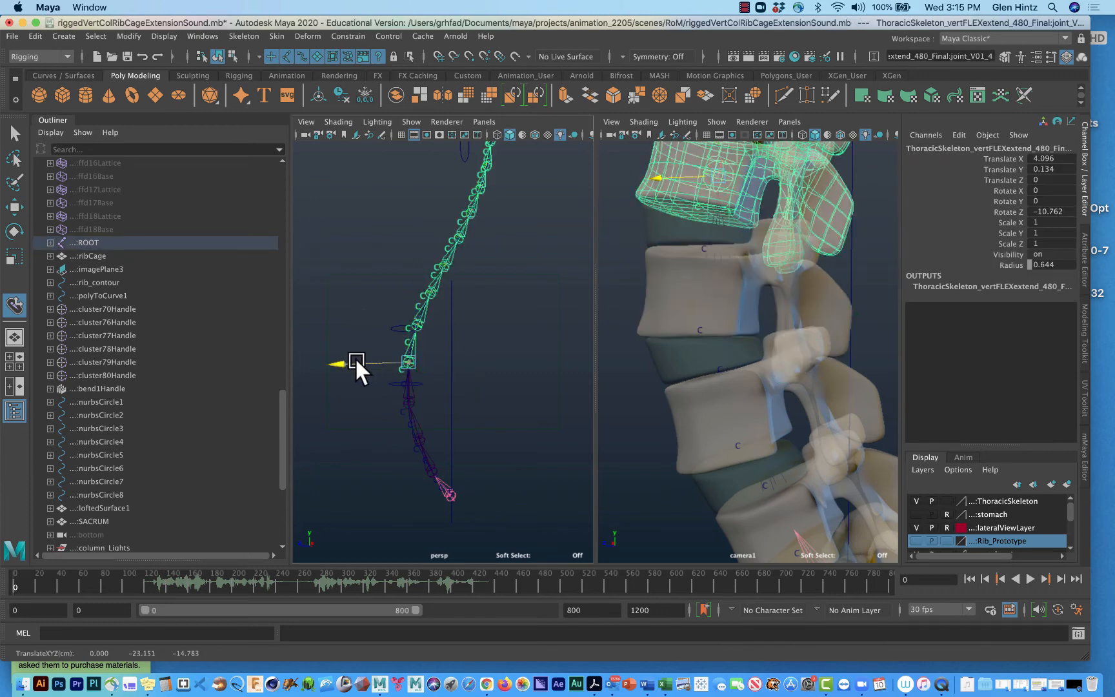
drag(356, 359, 358, 358)
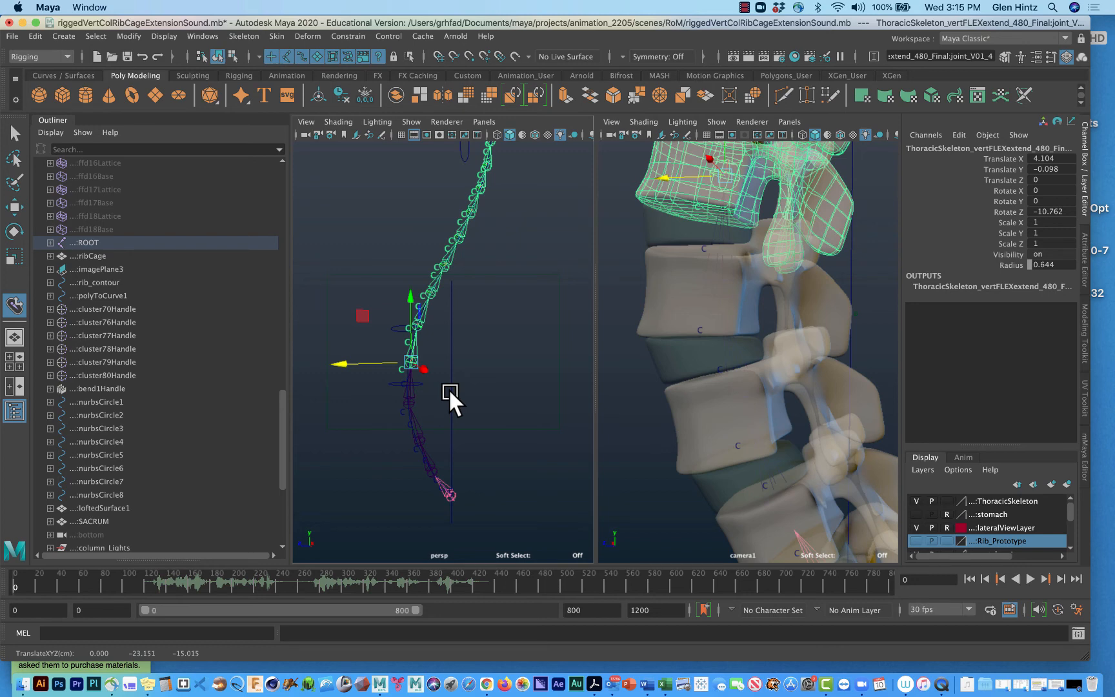
Step: Review the rigging skin commands where the Move Skinned Joints tool is found
click(57, 57)
click(57, 57)
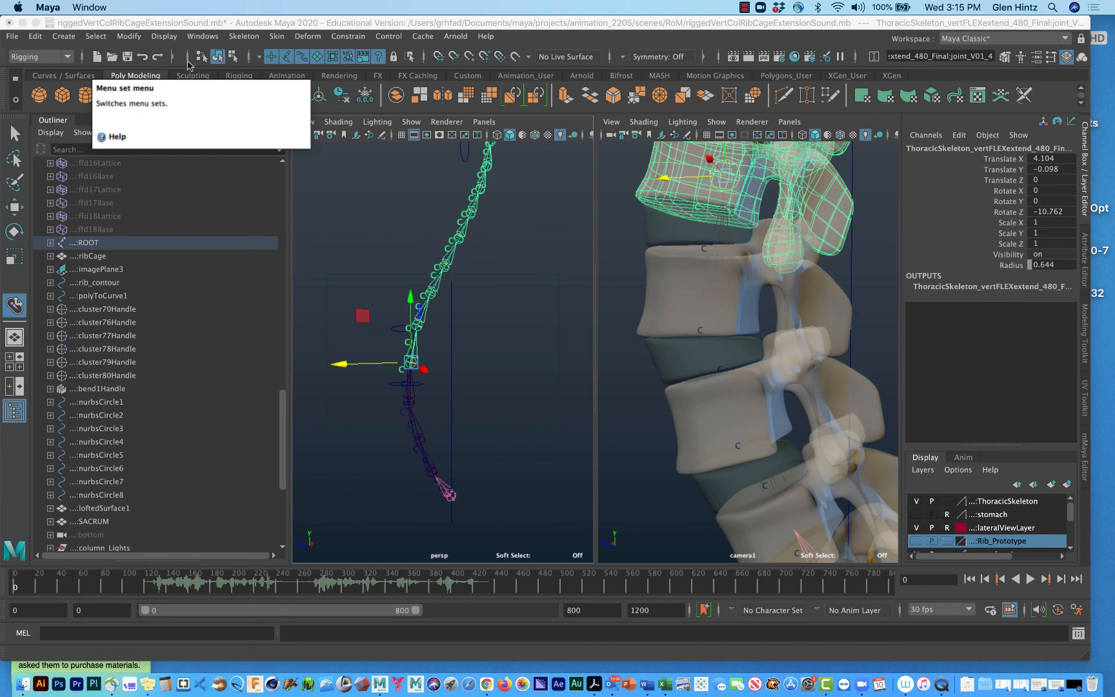
click(277, 36)
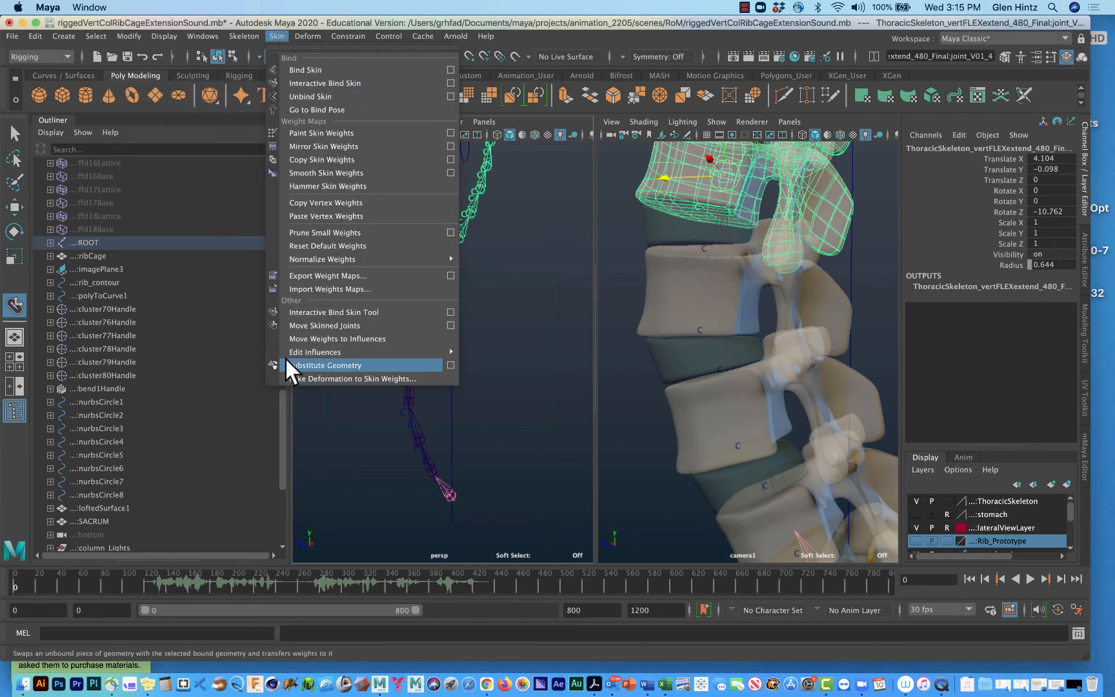